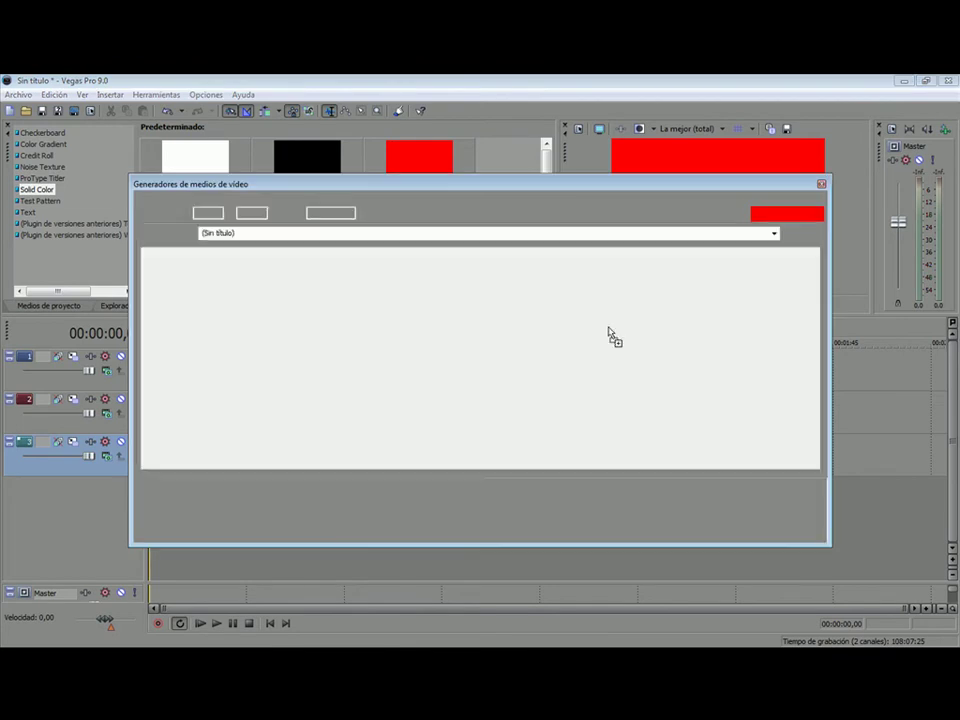
Dismiss the media generator settings and insert an empty video track above the red, green, blue and yellow tracks.
click(821, 186)
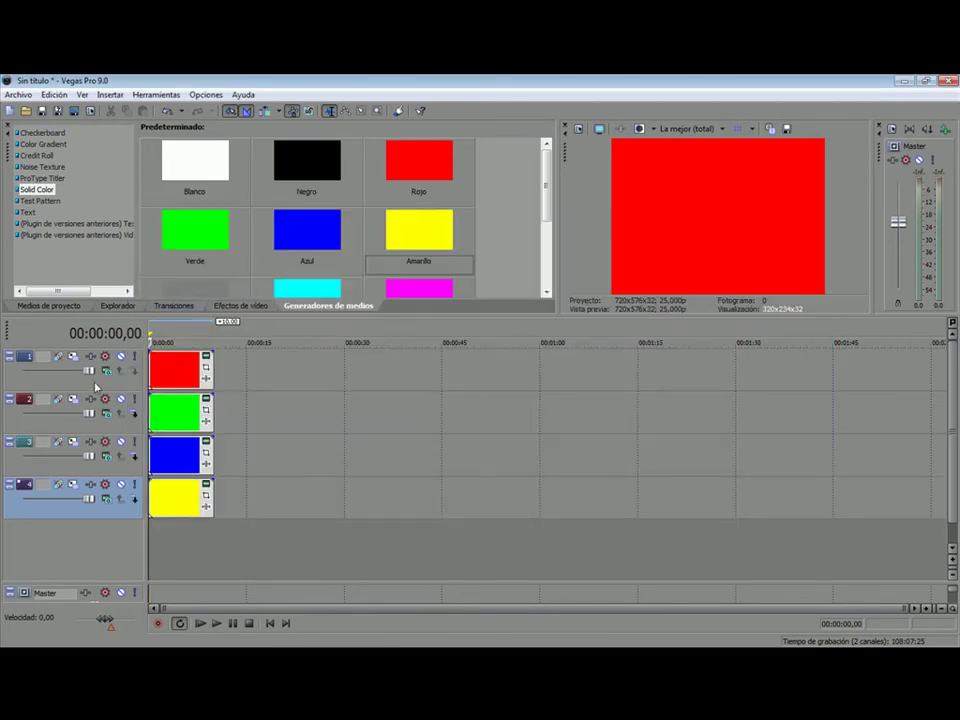
right_click(287, 371)
click(325, 395)
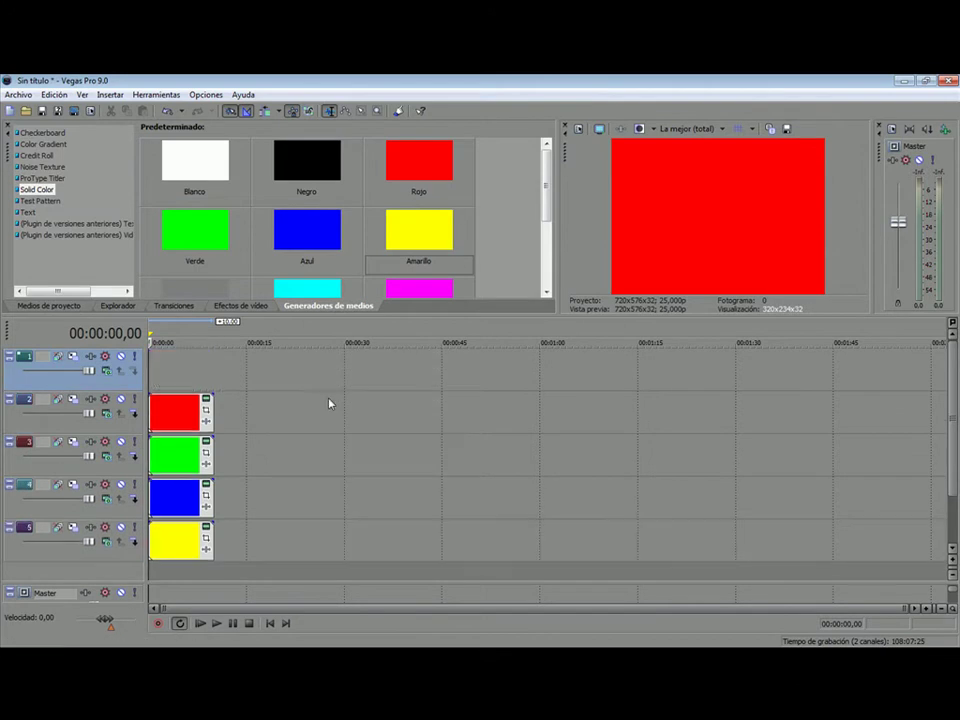
Set the compositing mode of all five tracks to Alfa de origen 3D.
shift+click(108, 555)
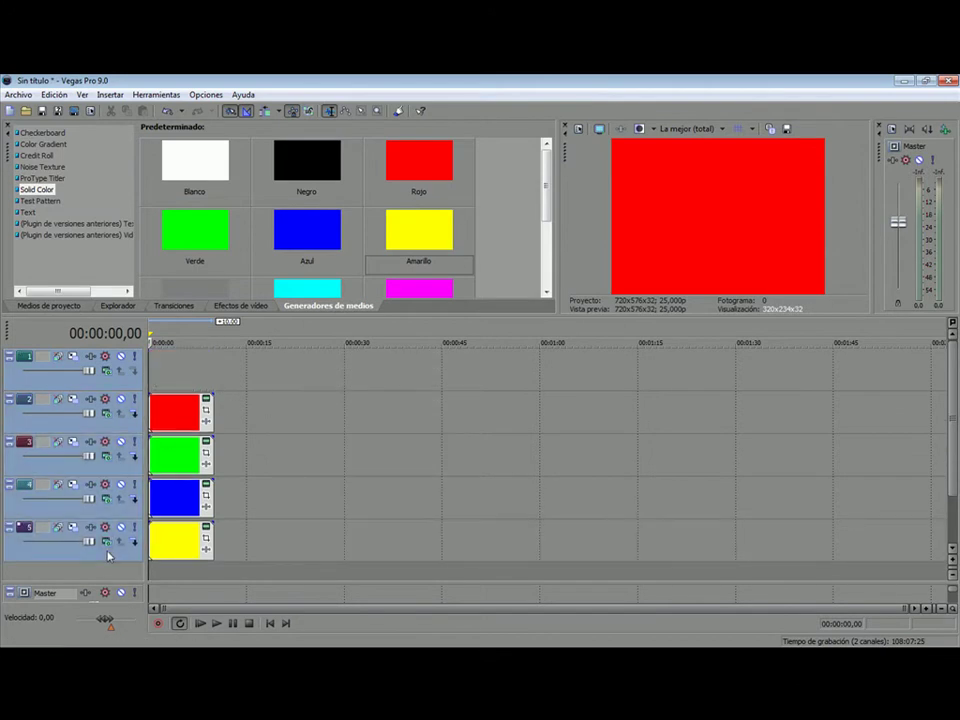
click(107, 370)
click(143, 389)
Make the four colour tracks children of track 1 and set its parent compositing mode to Alfa de origen 3D.
click(119, 413)
click(10, 378)
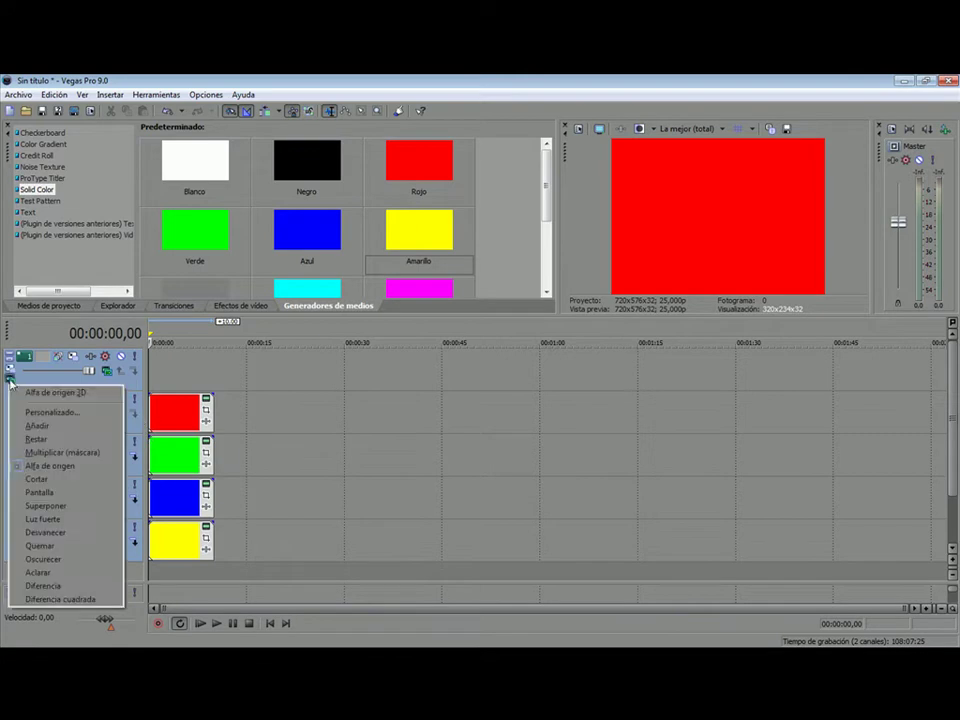
click(40, 392)
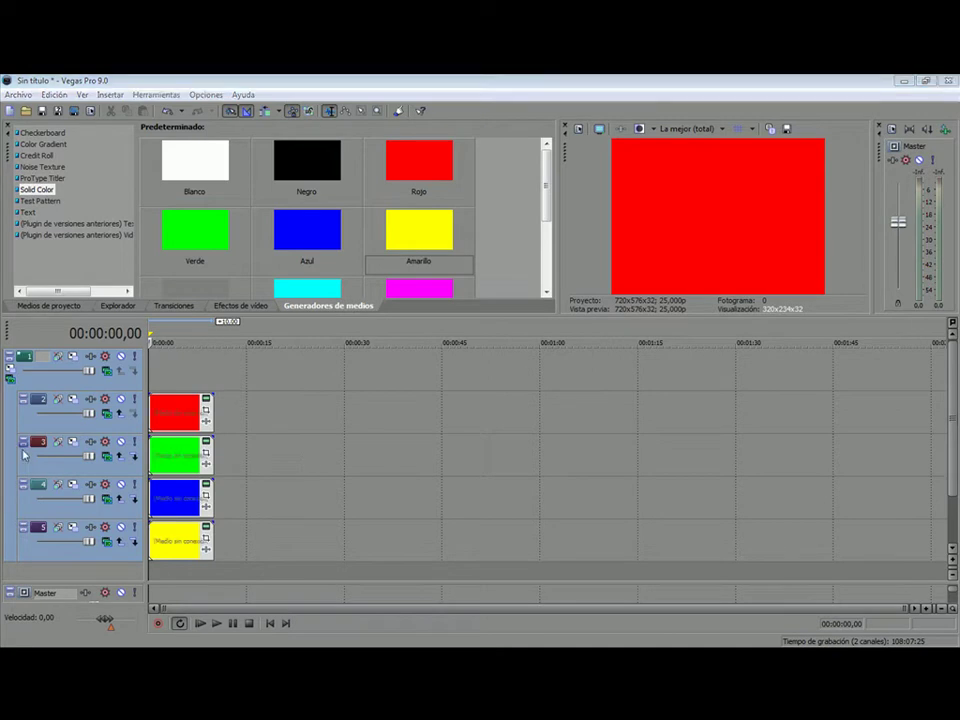
Open the parent motion of track 1 and move it along the Z axis to about 209.
click(11, 370)
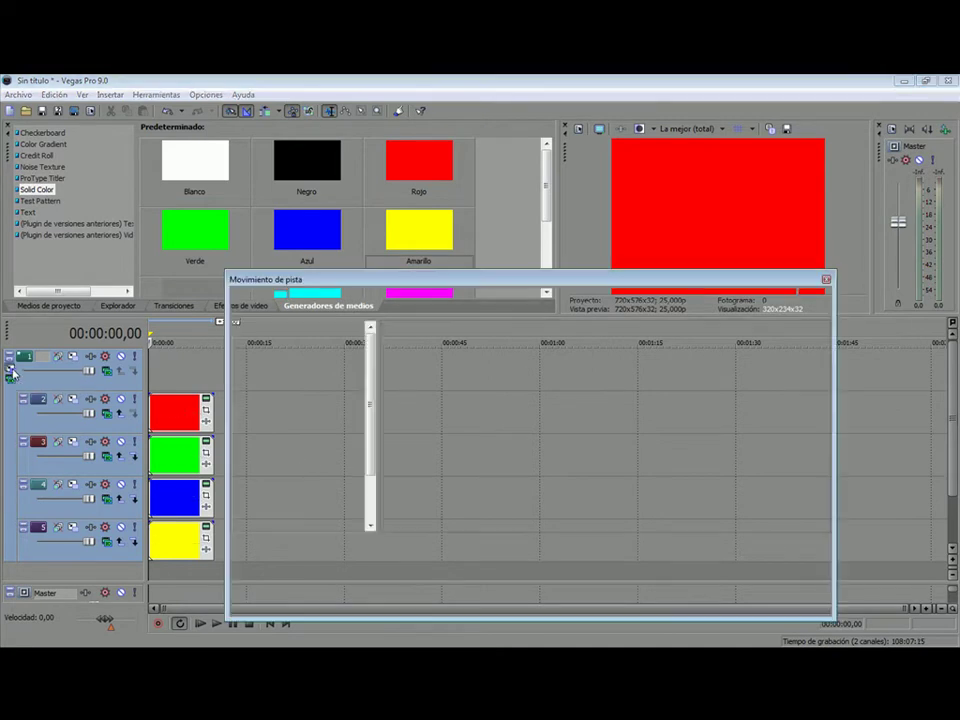
drag(433, 403, 434, 381)
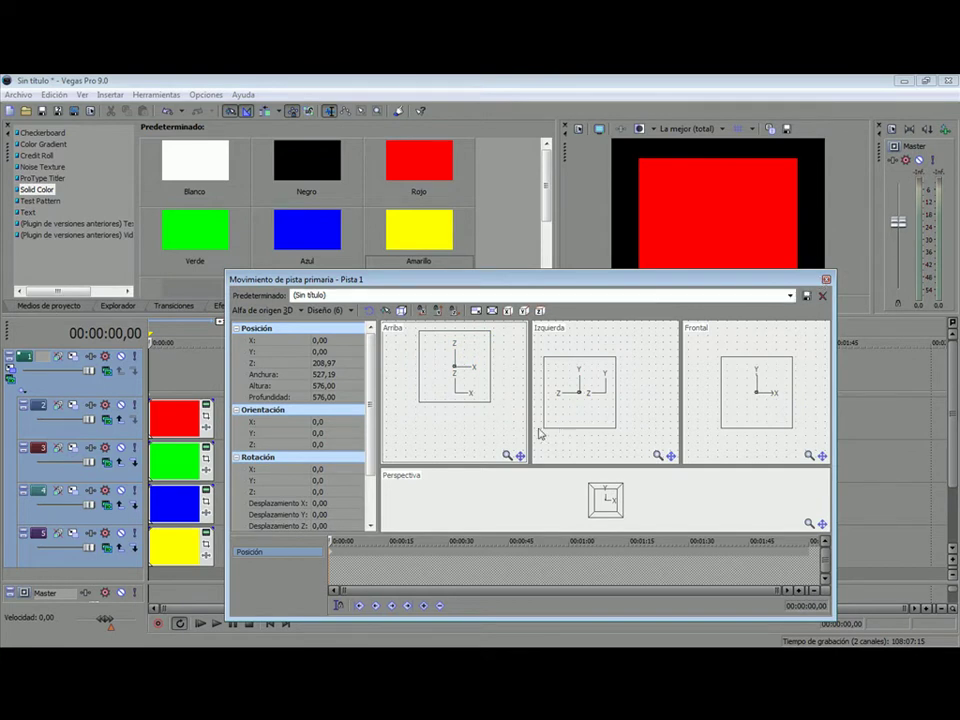
Set the green track 3's motion to position X 360 and Z 360, with a Y rotation of 90.
click(73, 450)
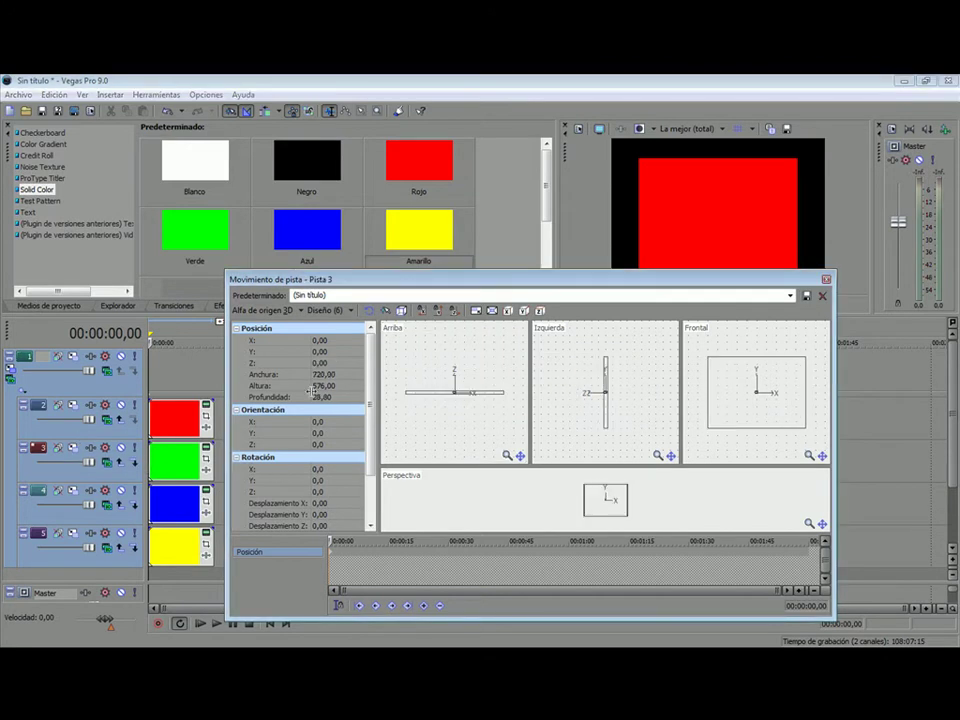
click(300, 340)
text(3)
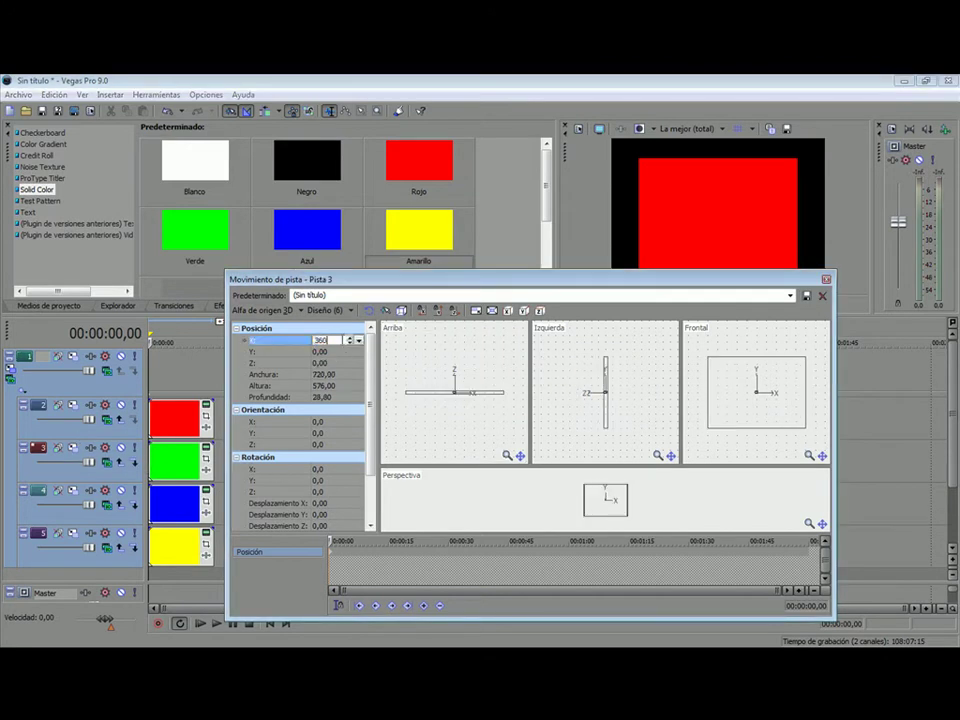
text(60)
key(Tab)
key(Tab)
text(360)
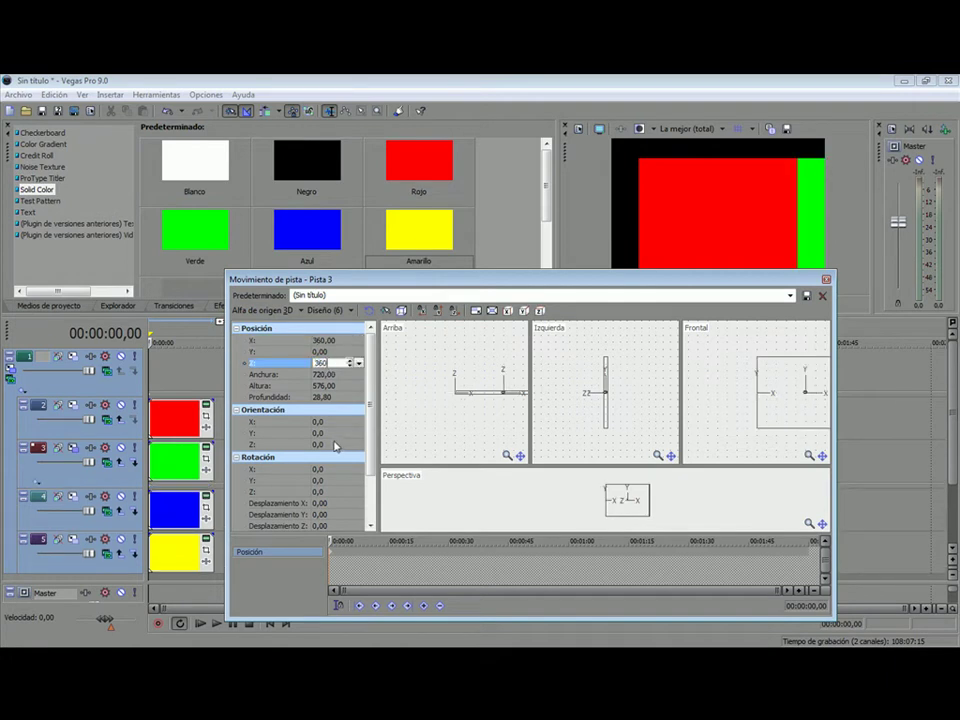
click(318, 480)
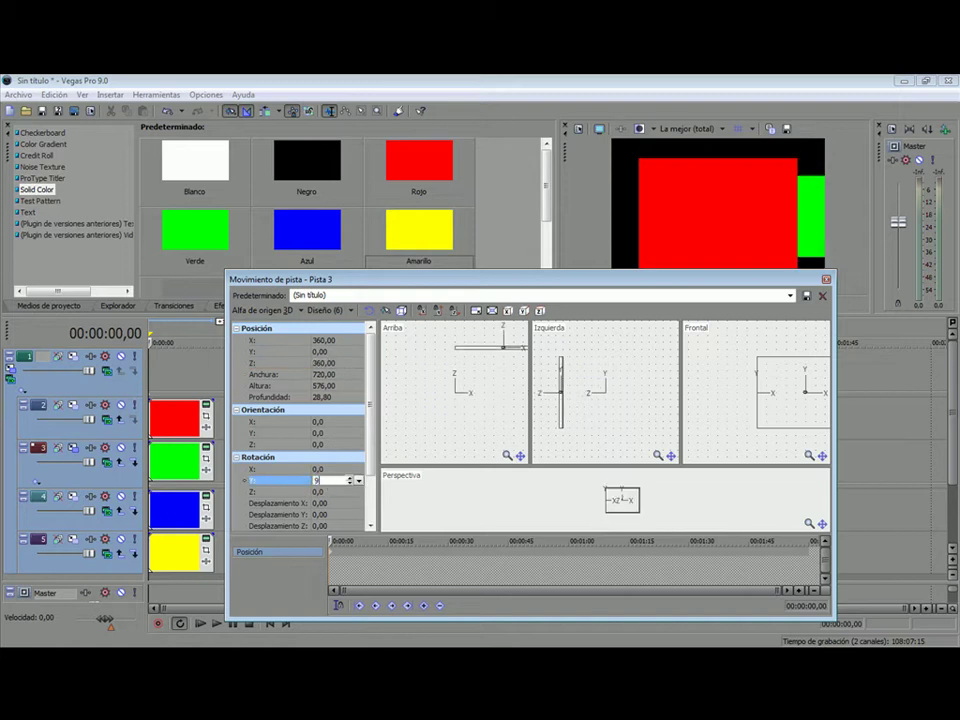
text(90)
key(Return)
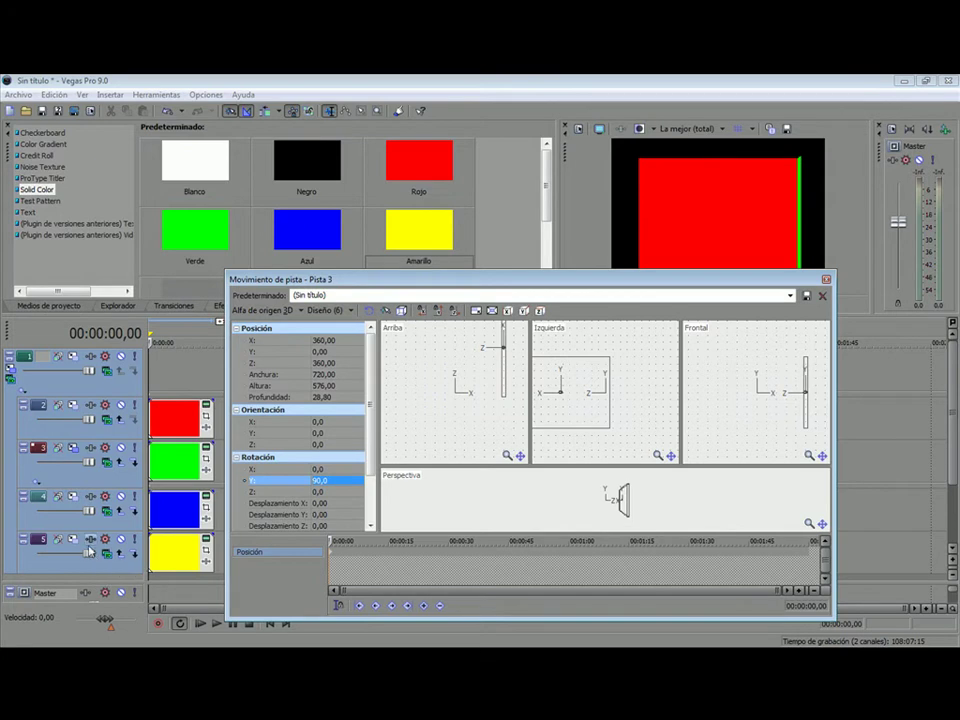
Set the Z position of the blue track 4 to 720 in its track motion.
click(72, 500)
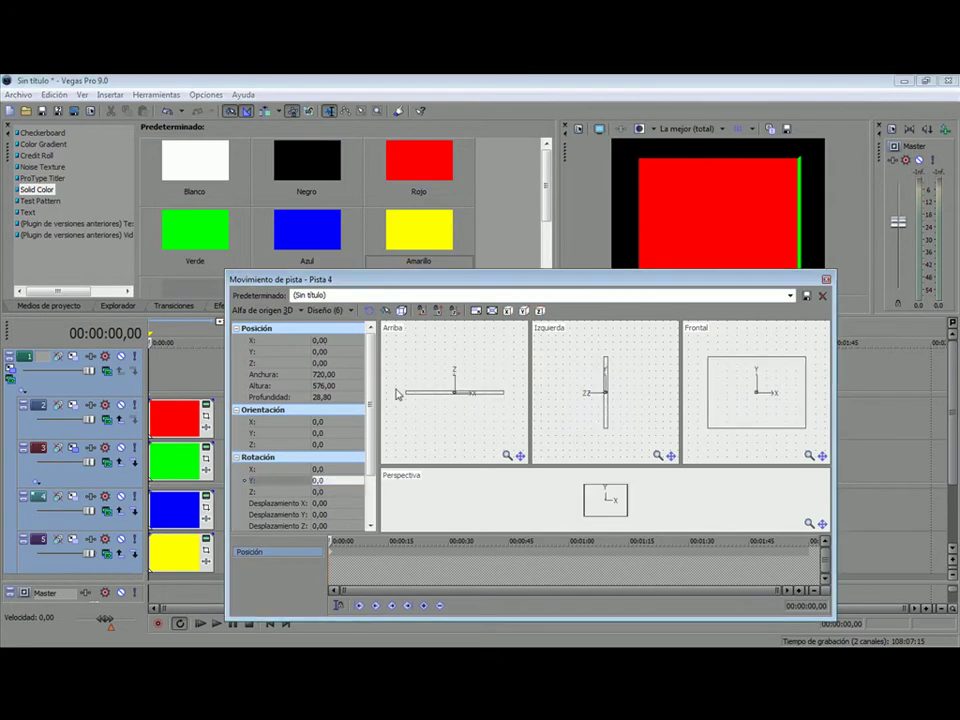
click(320, 362)
text(720)
key(Return)
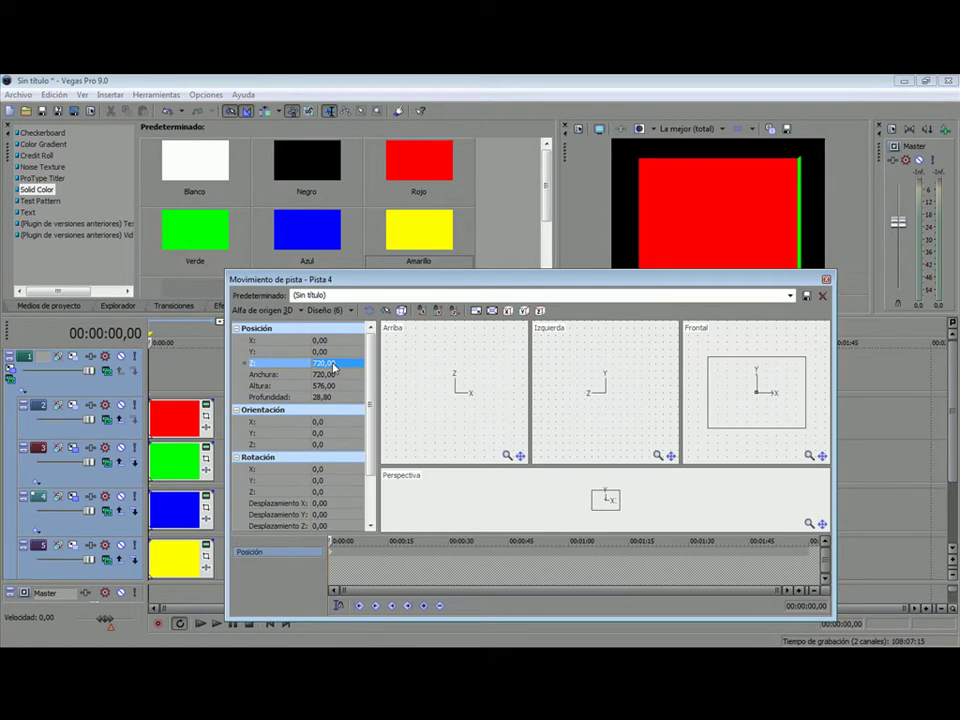
Set the yellow track 5's motion to position X -360 and Z 360, with a Y rotation of 90.
click(90, 546)
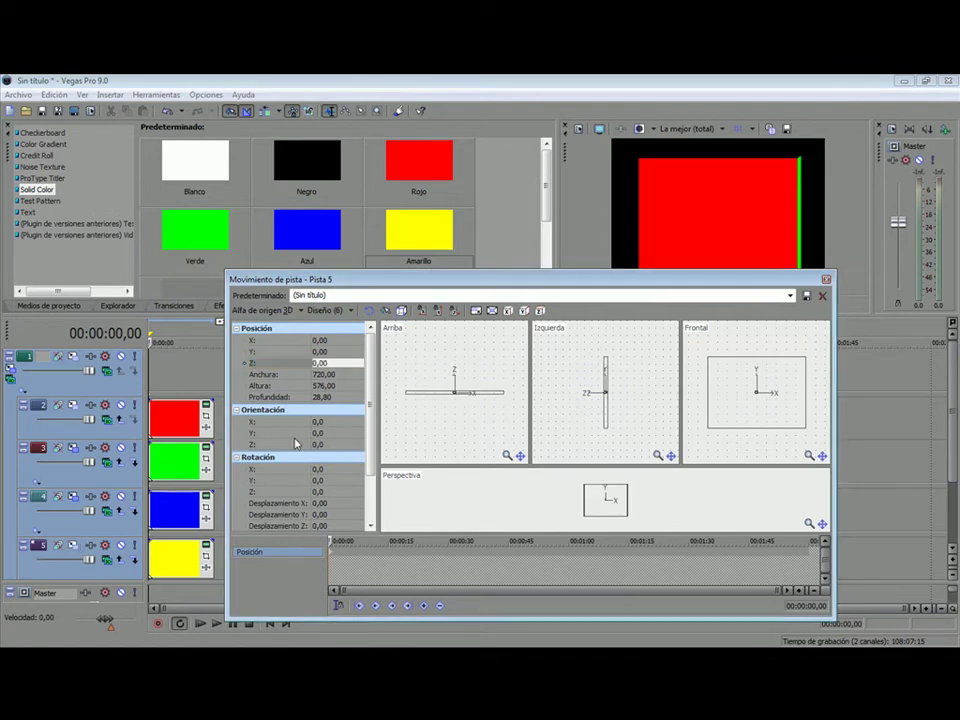
click(320, 340)
text(-6)
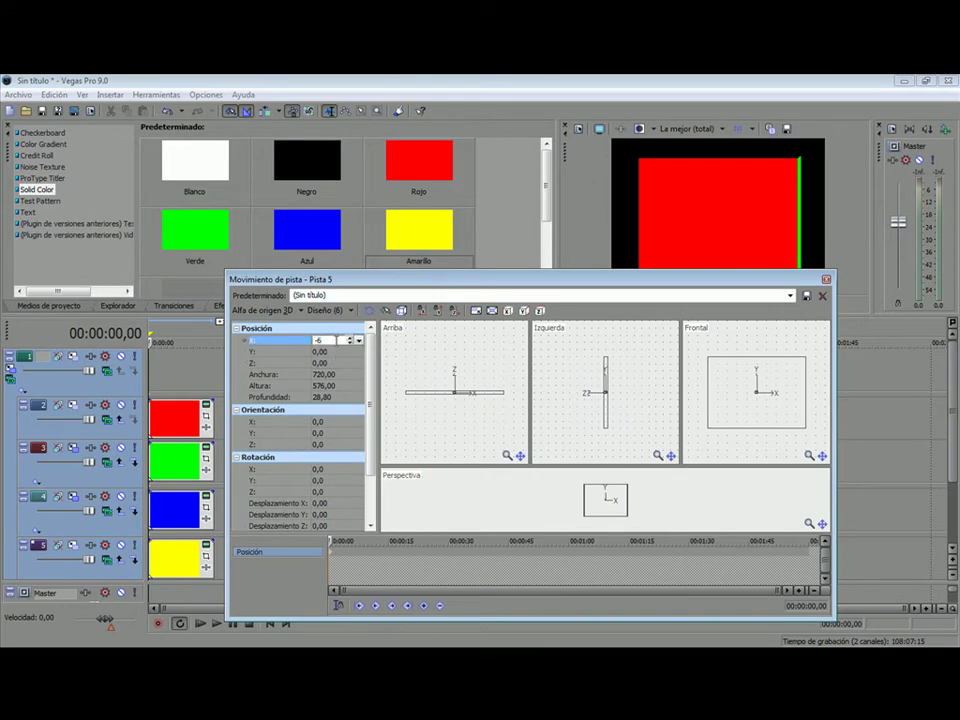
text(60)
key(Tab)
key(Tab)
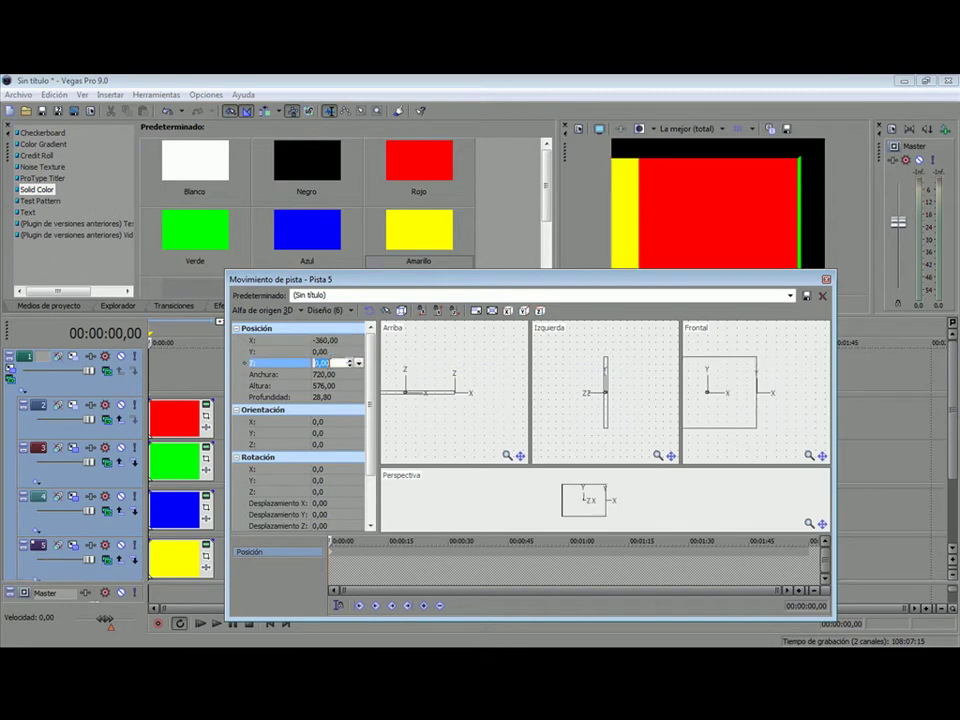
text(360)
key(Return)
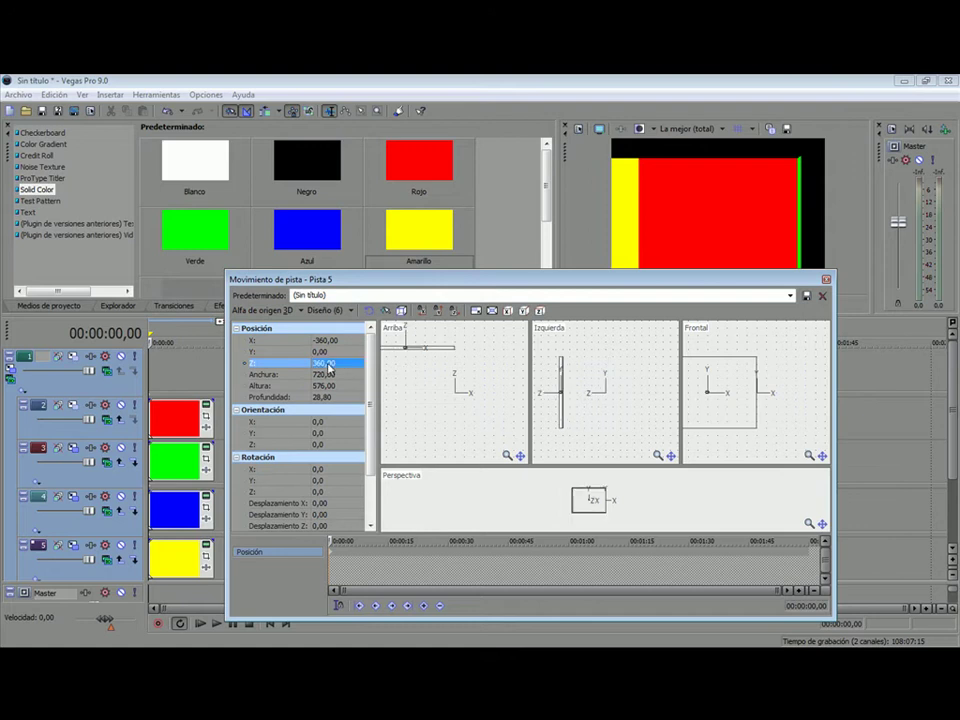
click(324, 480)
text(90)
key(Return)
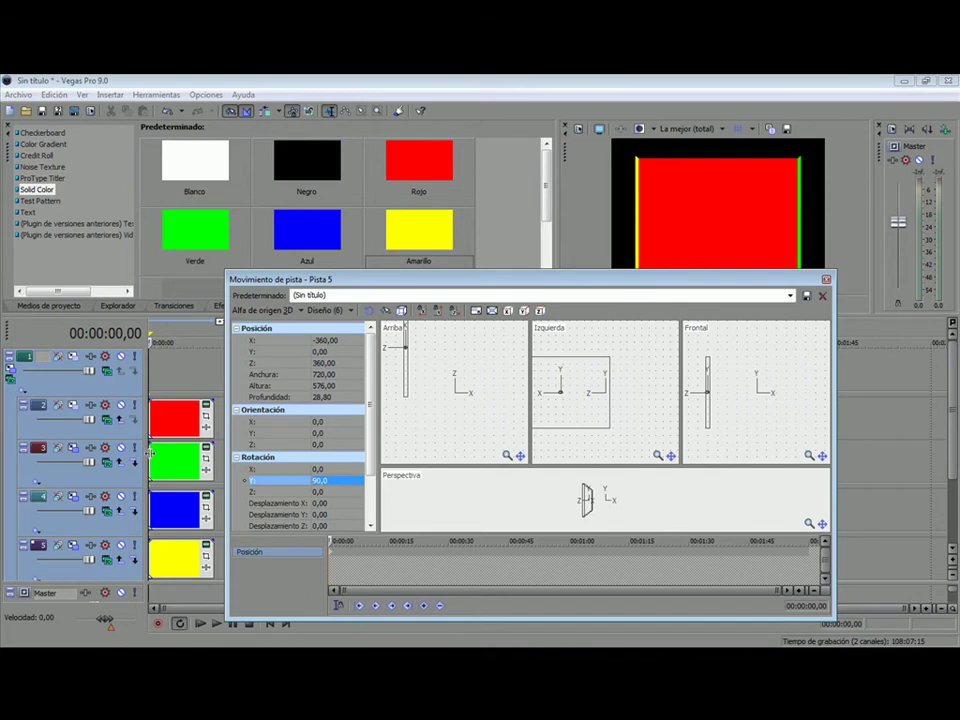
Set the Z position of the red track 2 to -30 in its track motion.
click(86, 414)
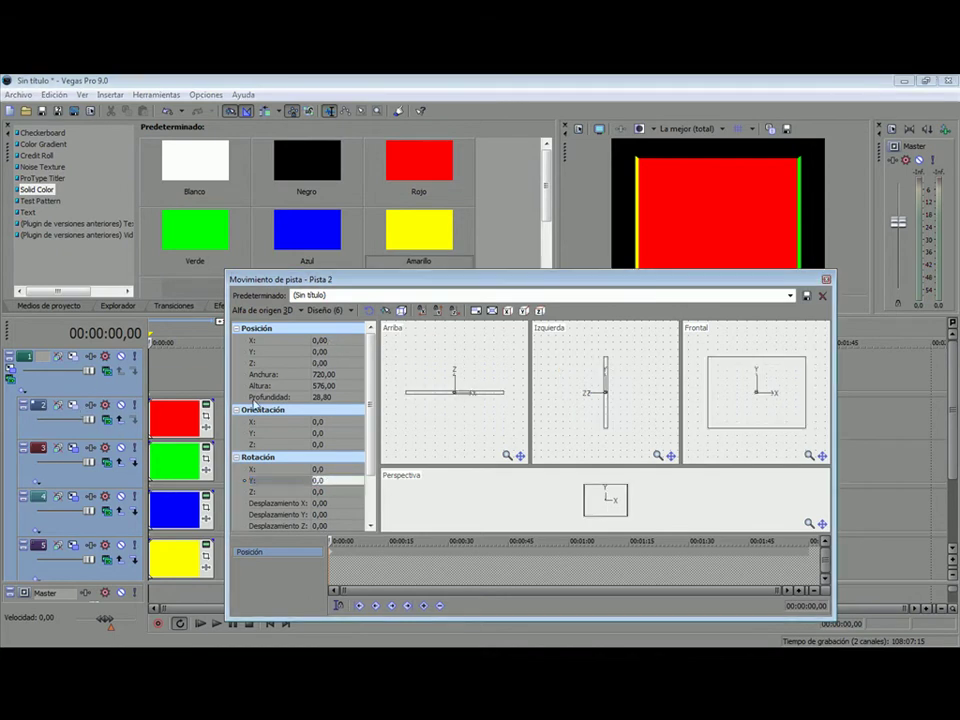
double_click(320, 363)
text(-3)
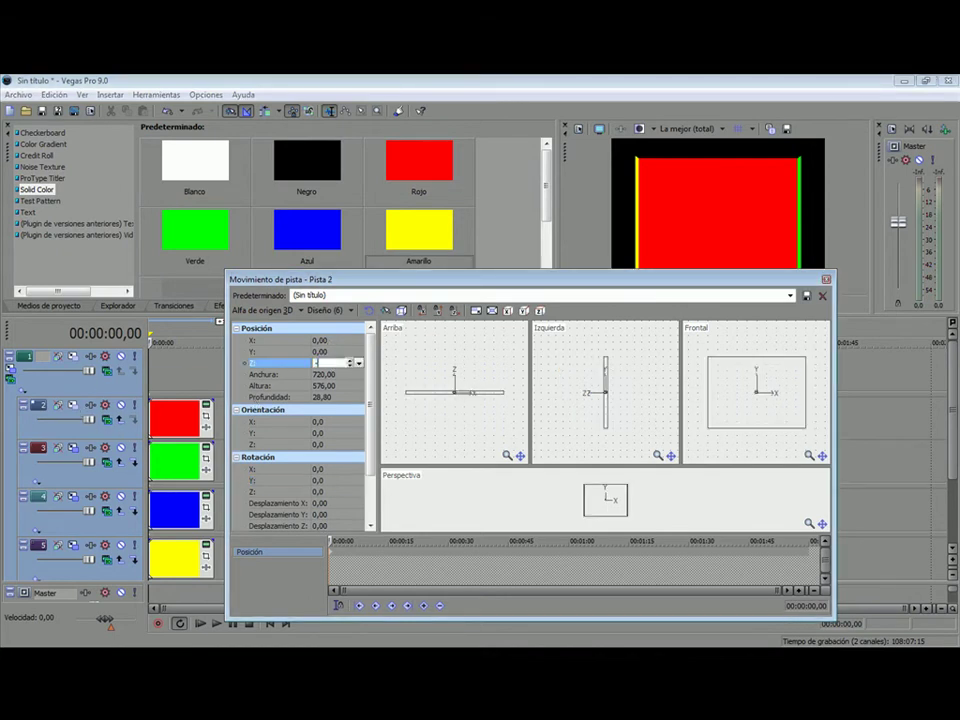
text(0)
key(Return)
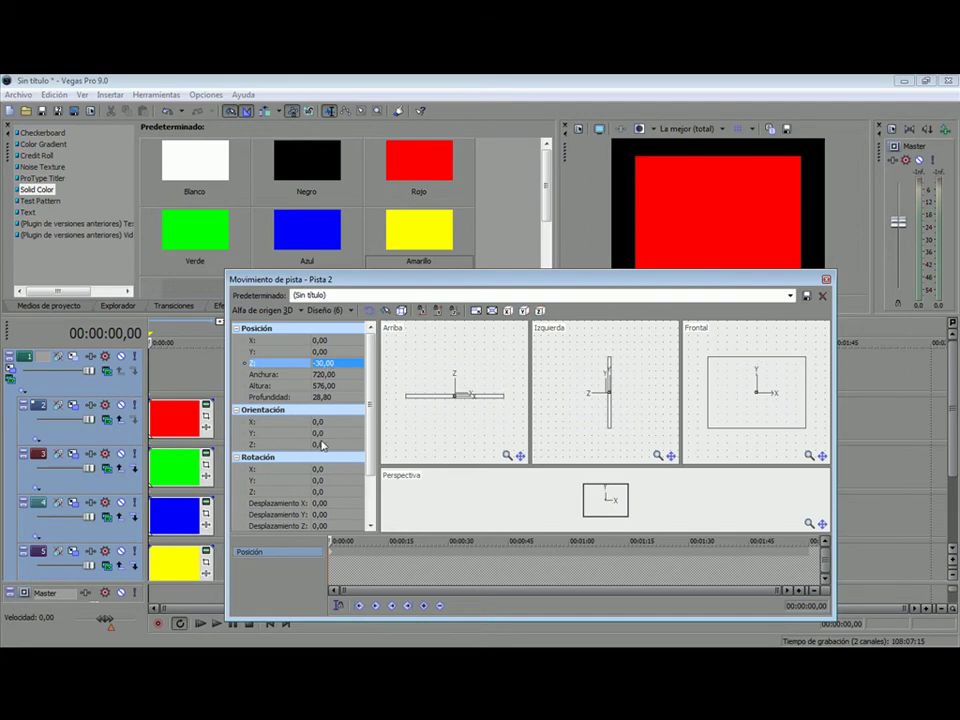
Change the Z position of the blue track 4 to 750.
click(72, 507)
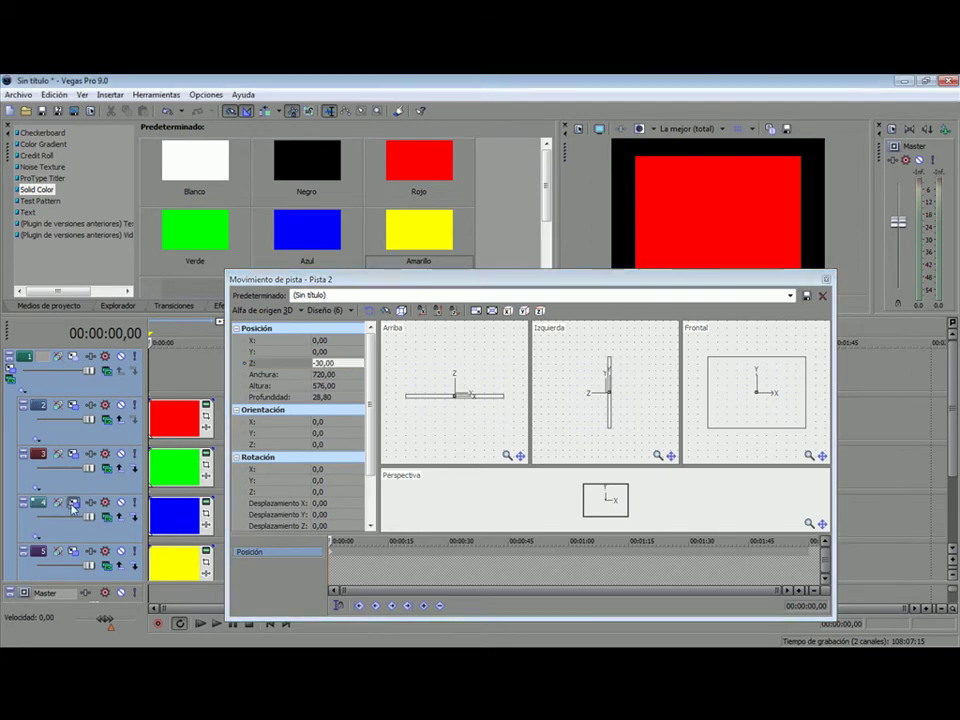
double_click(330, 363)
text(750)
key(Return)
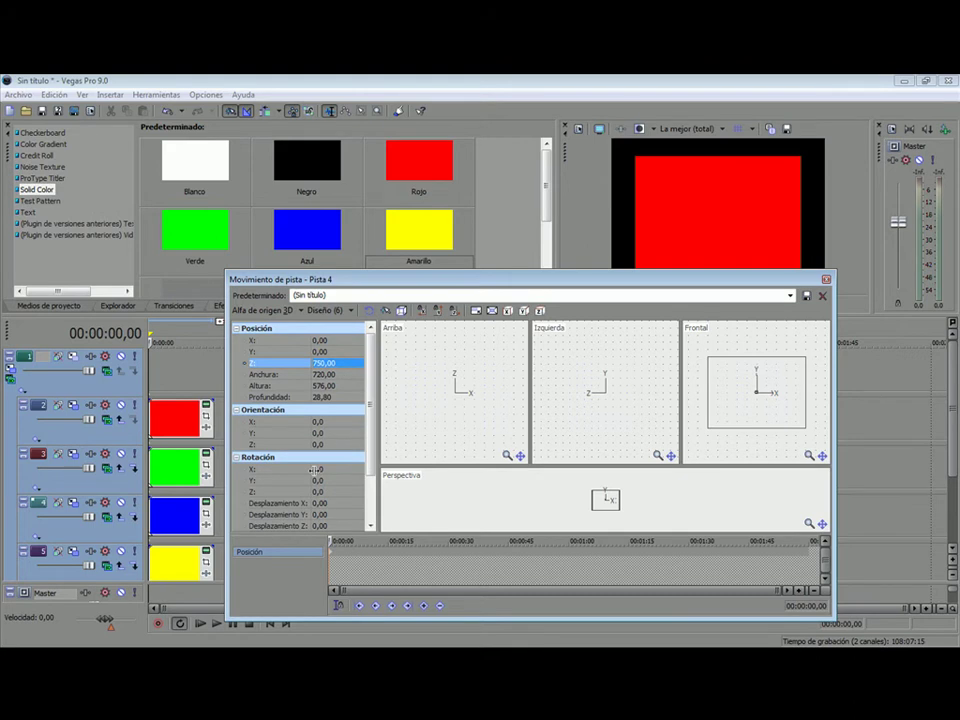
In the parent motion of track 1, set the Z position to 3000 at the start of the timeline.
click(10, 371)
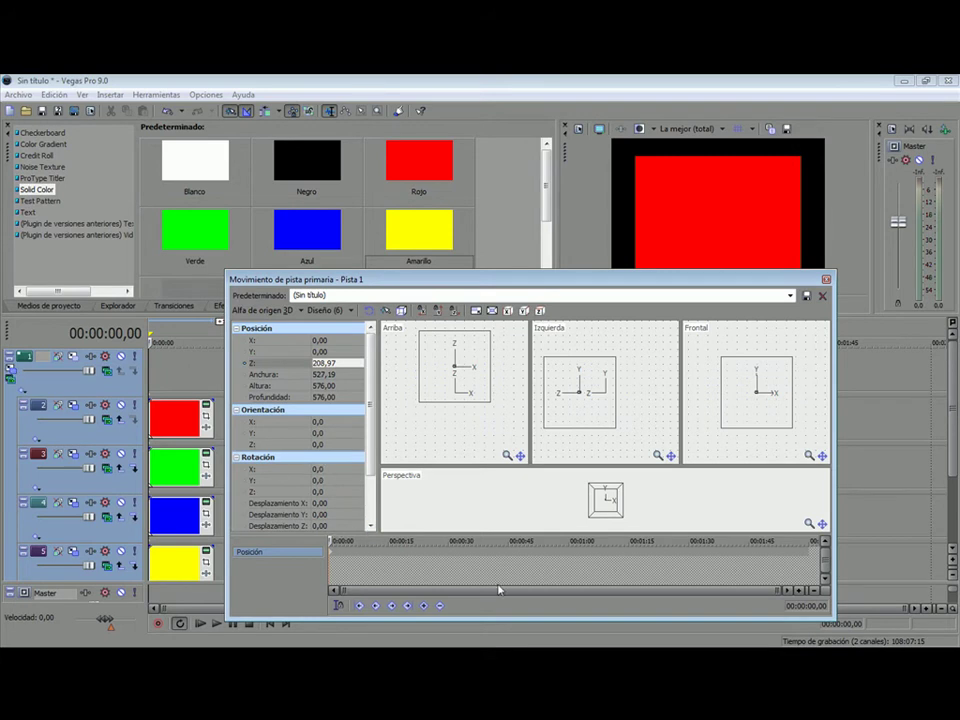
click(800, 591)
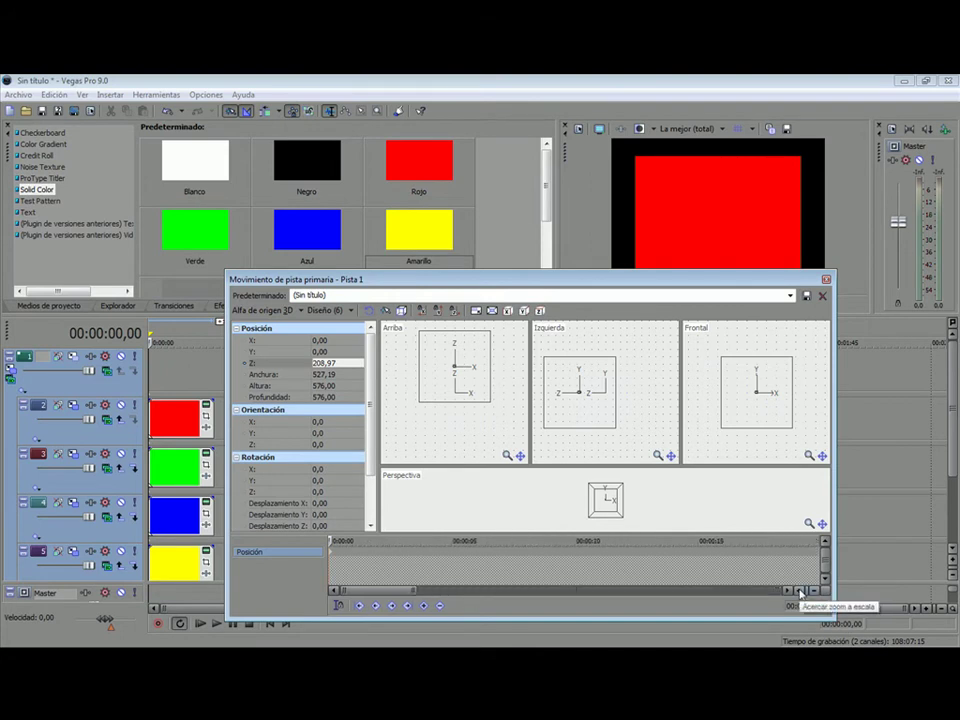
click(341, 364)
text(3000)
key(Return)
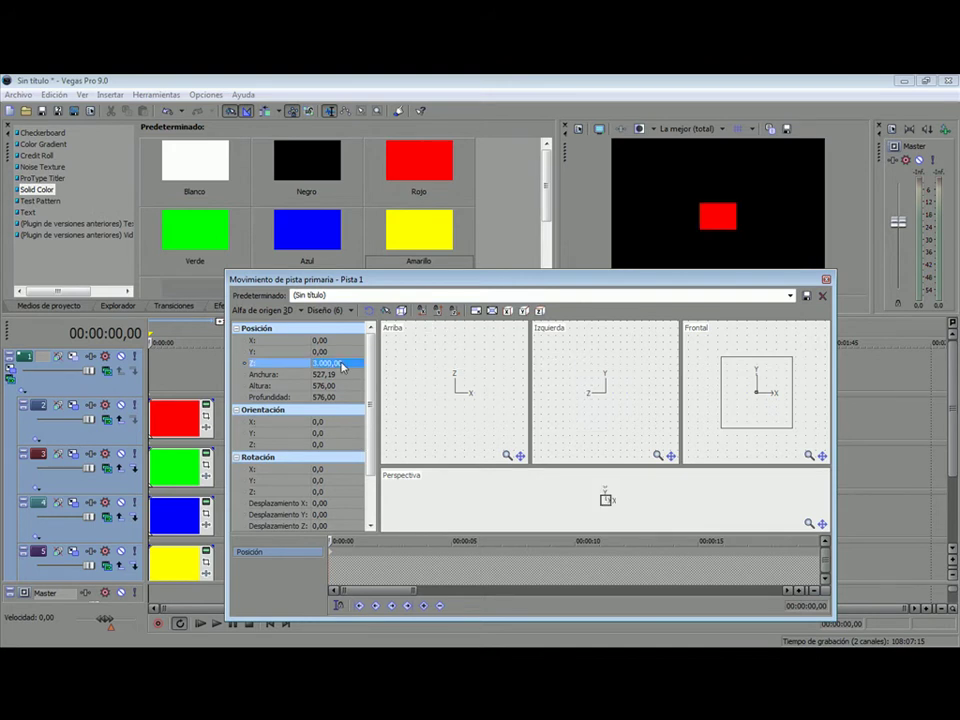
key(space)
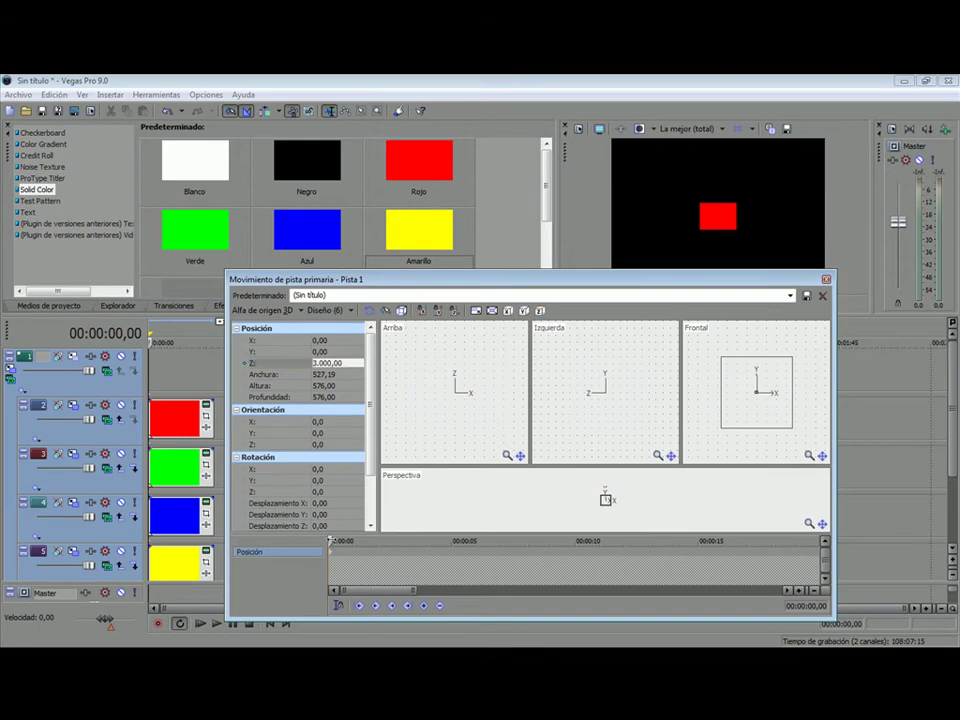
Add a parent motion keyframe at 00:00:01,00 with the Z position set to 500.
click(355, 540)
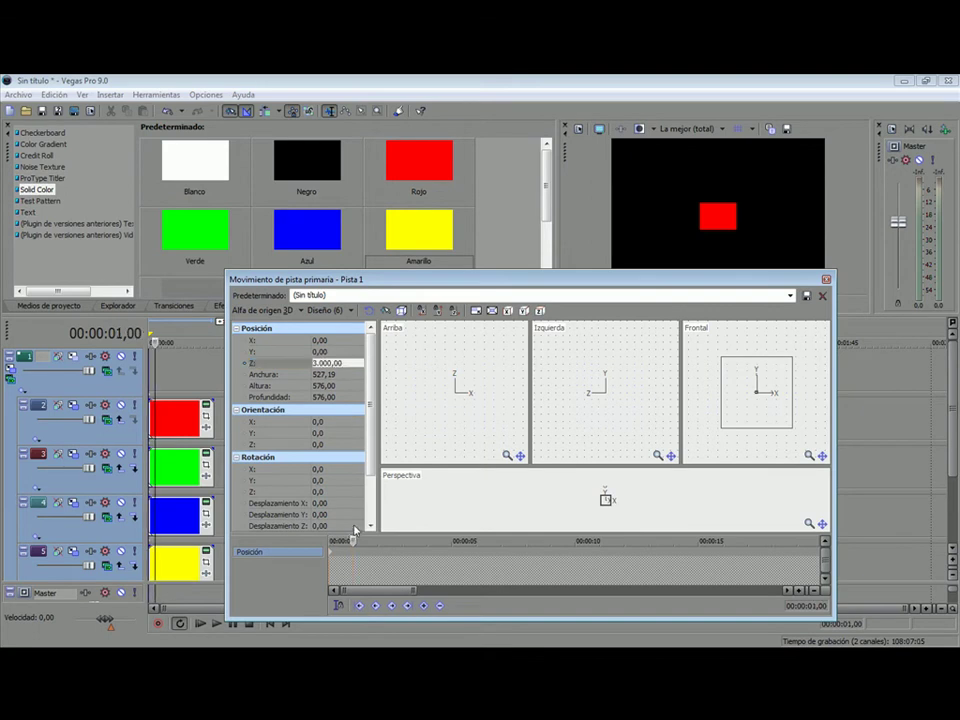
click(345, 363)
text(500)
key(Return)
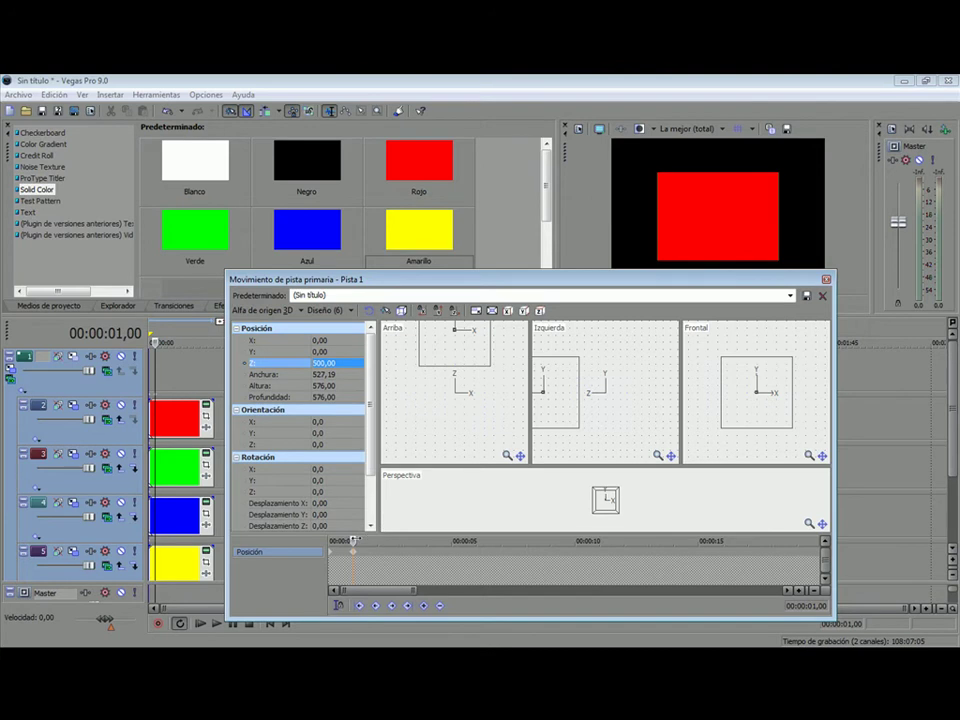
Add a parent motion keyframe at 00:00:02,01 with the rotation's Z displacement set to 360.
key(space)
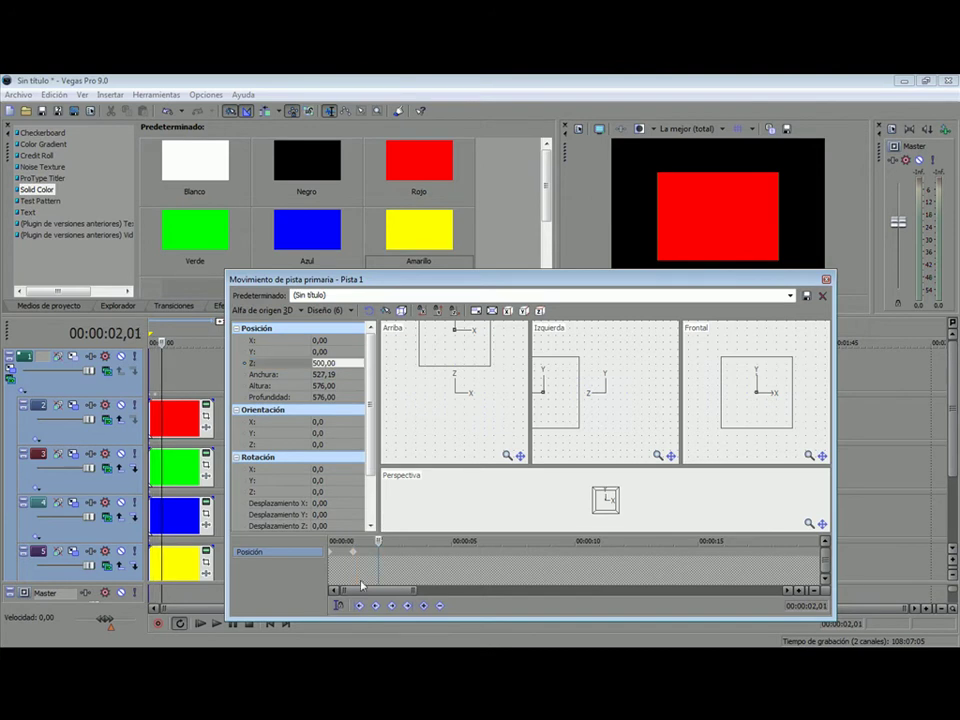
click(322, 526)
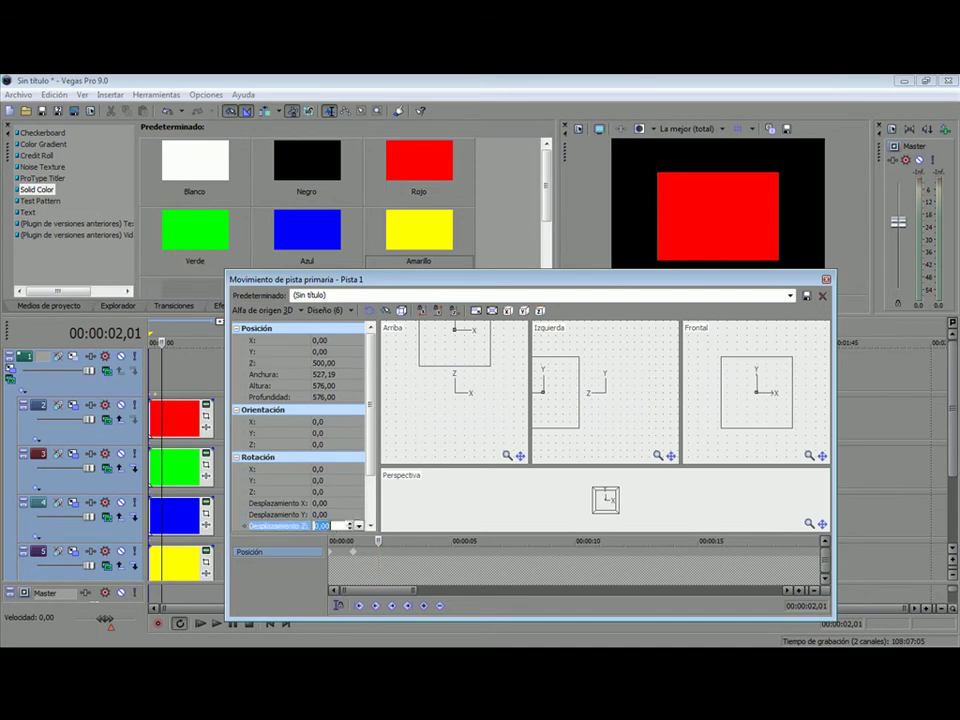
text(360)
key(Return)
Add a parent motion keyframe at 00:00:03,01 with the Y rotation set to 90.
click(403, 541)
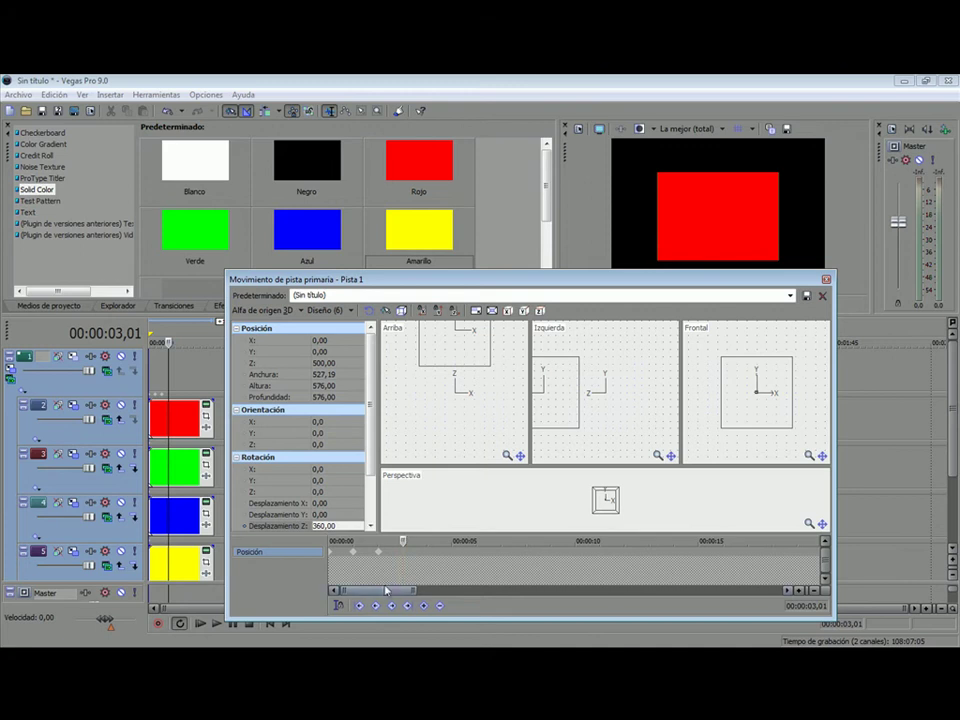
click(330, 480)
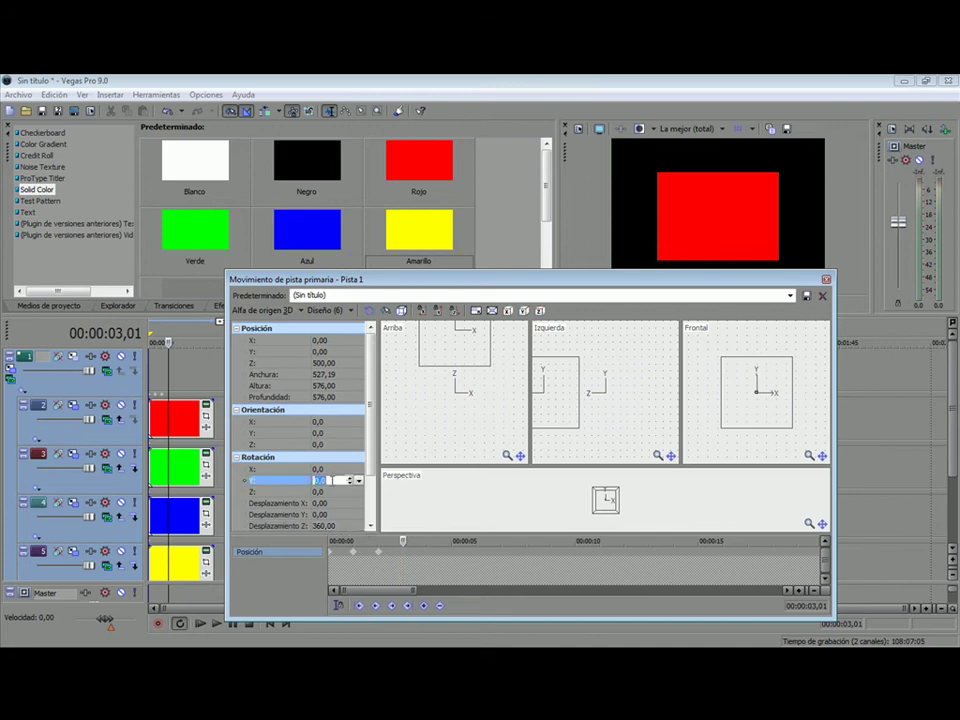
text(90)
key(Return)
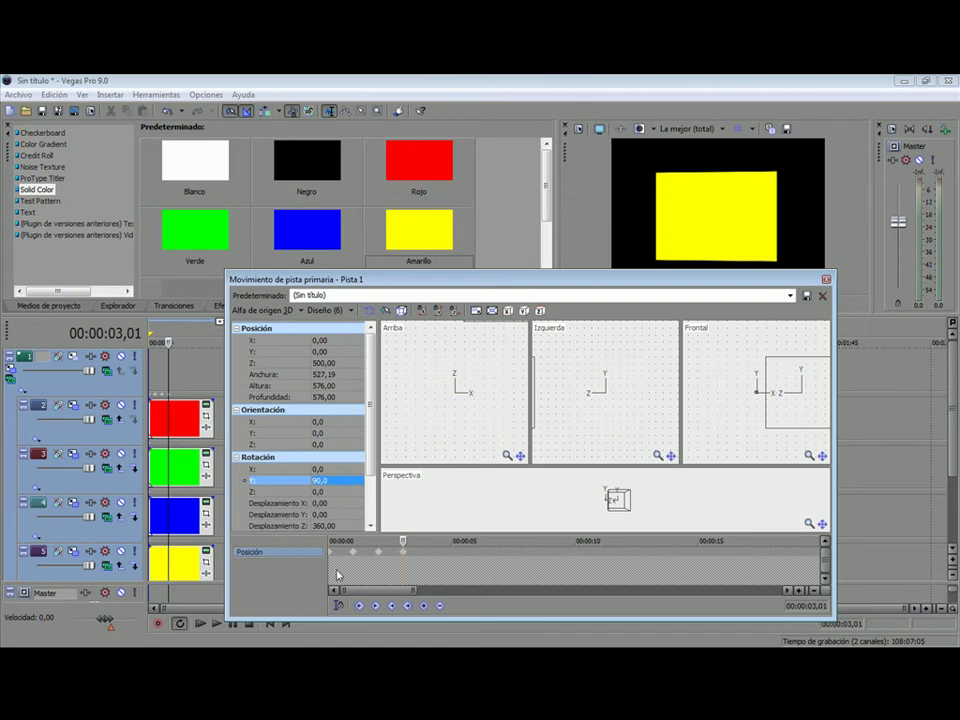
Add a parent motion keyframe at 00:00:04,00 holding the current pose, and one at 00:00:05,01 with the Y rotation set to 180.
key(space)
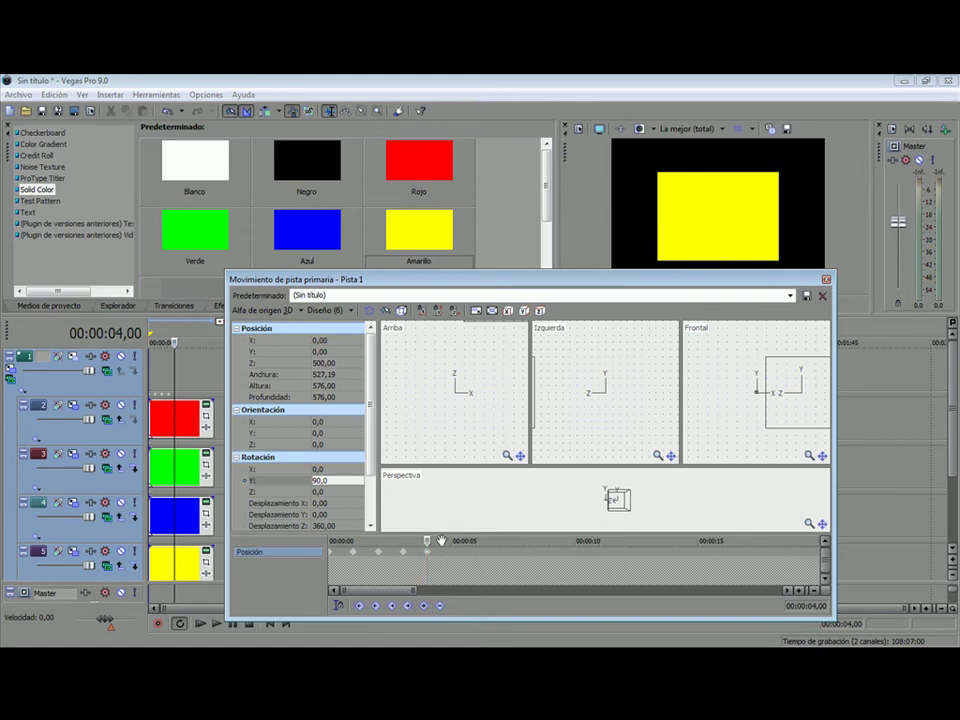
key(space)
key(Left)
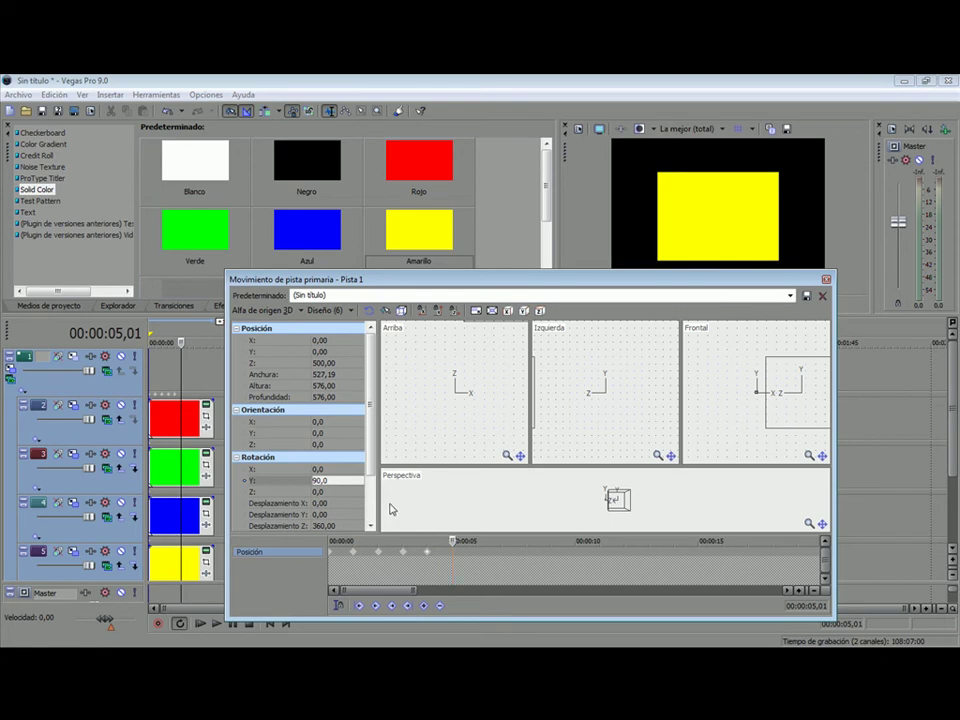
click(322, 480)
text(180)
key(Return)
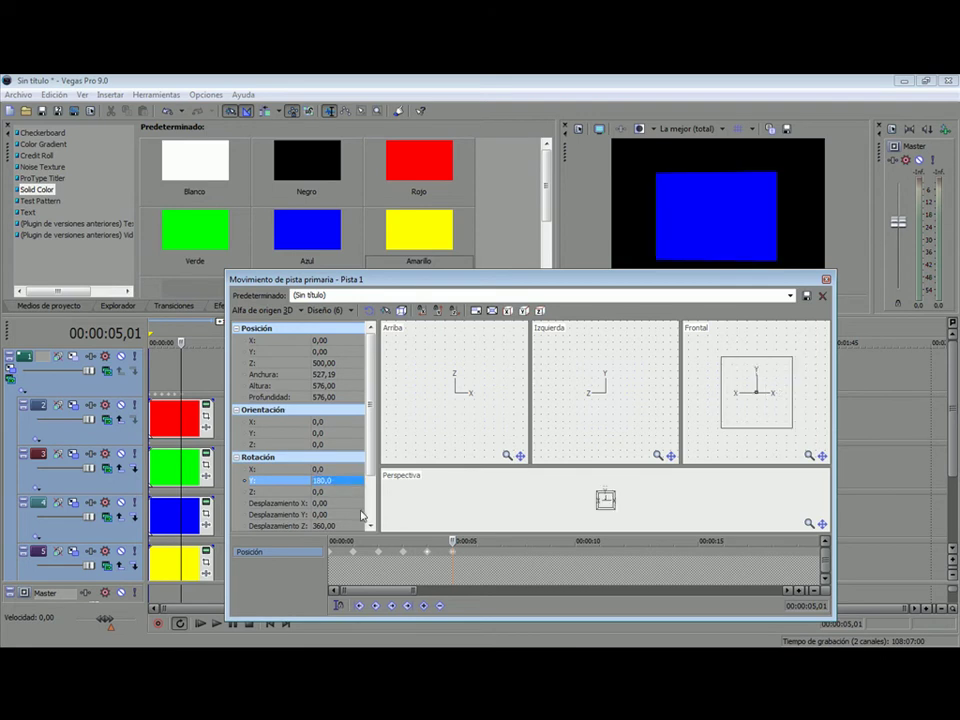
Add a parent motion keyframe at 00:00:06,01 holding the current pose, and one at 00:00:07,01 with the Y rotation set to 270.
click(466, 541)
drag(466, 541, 477, 541)
click(424, 605)
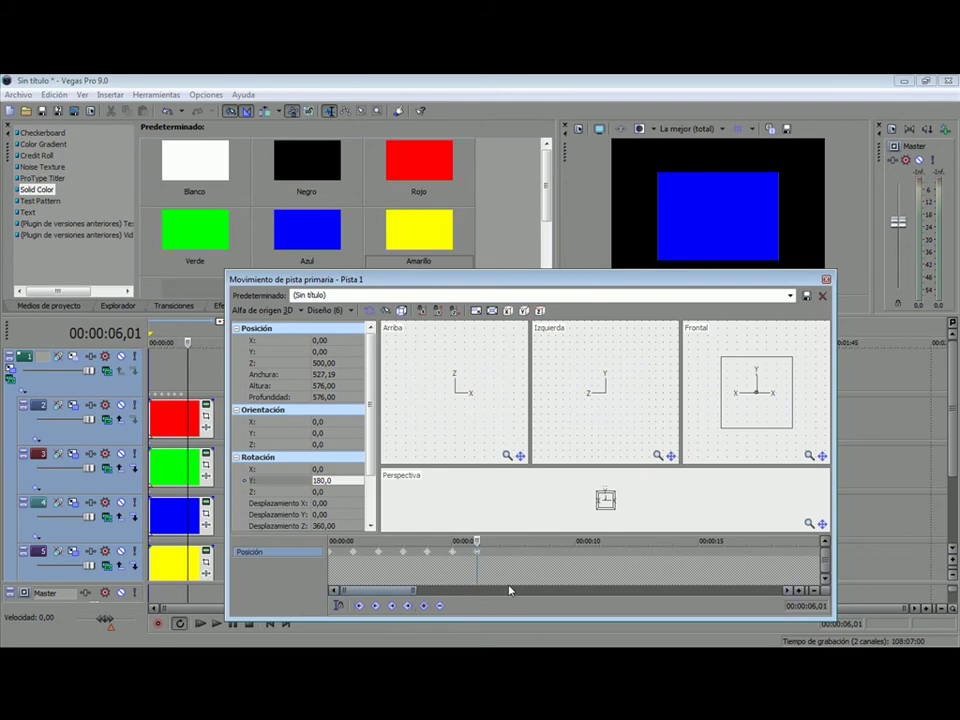
drag(477, 541, 501, 541)
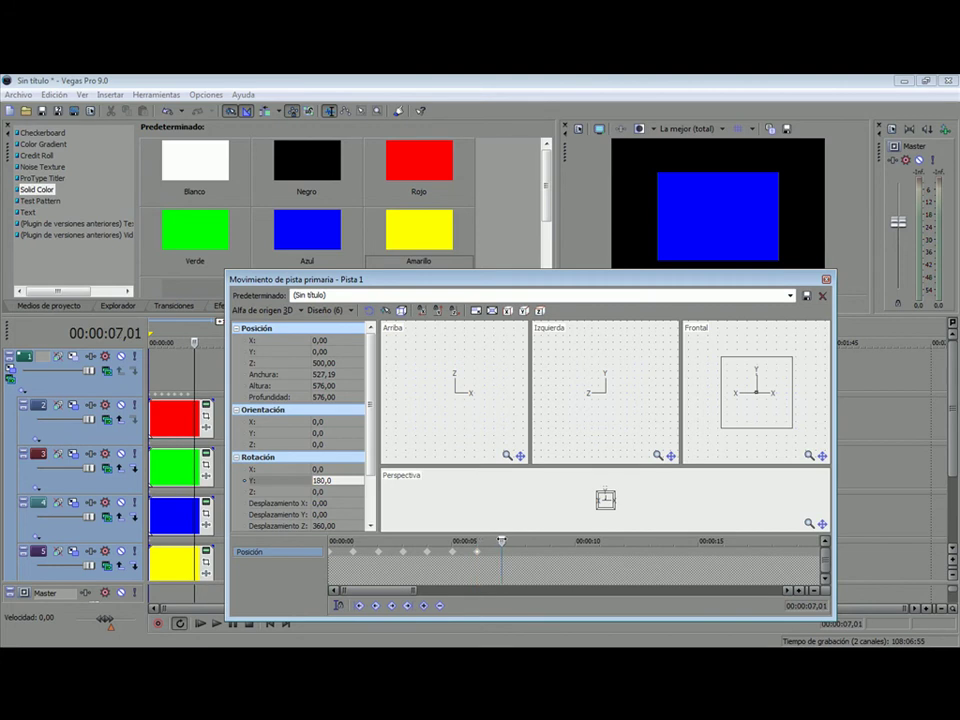
click(330, 481)
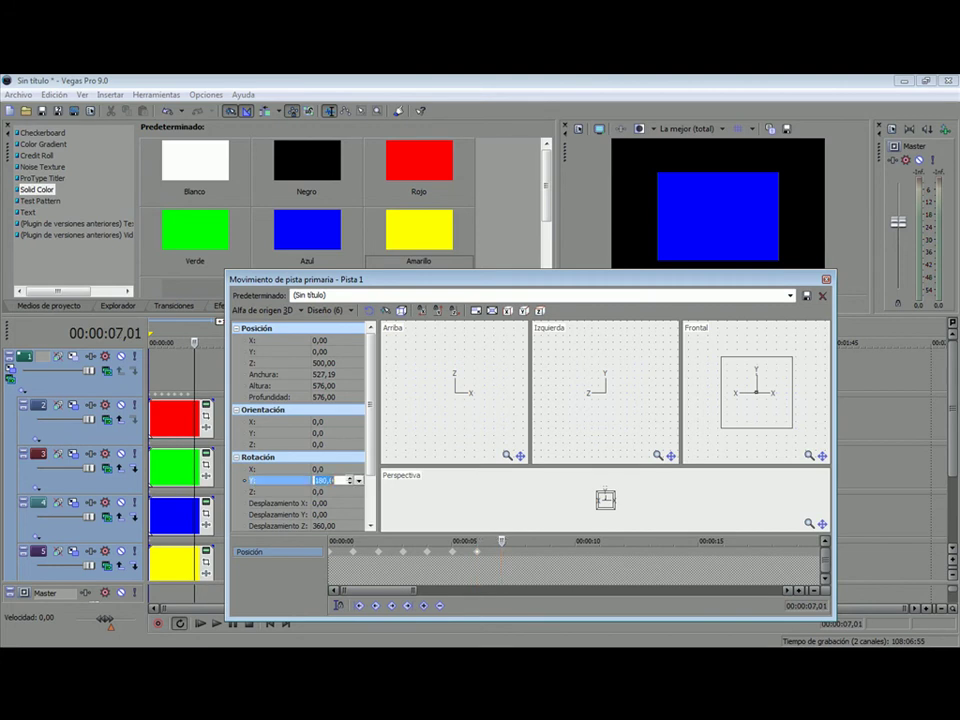
text(270)
key(Return)
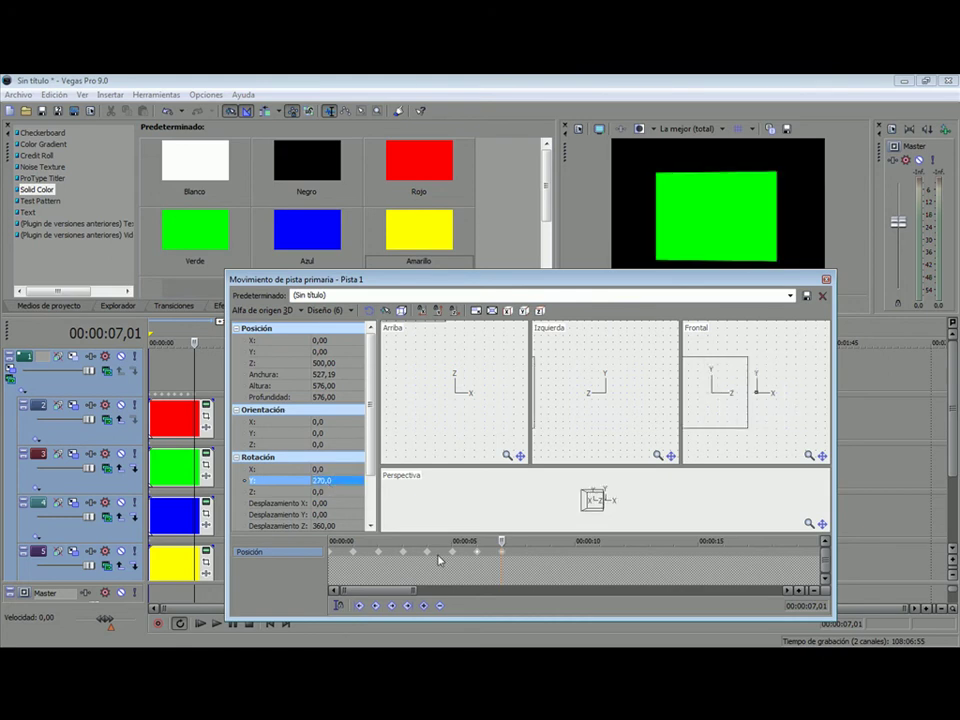
Add a parent motion keyframe at 00:00:08,01 holding the current pose, and one at 00:00:09,01 with the Z position set to 3000.
drag(501, 541, 526, 541)
double_click(526, 551)
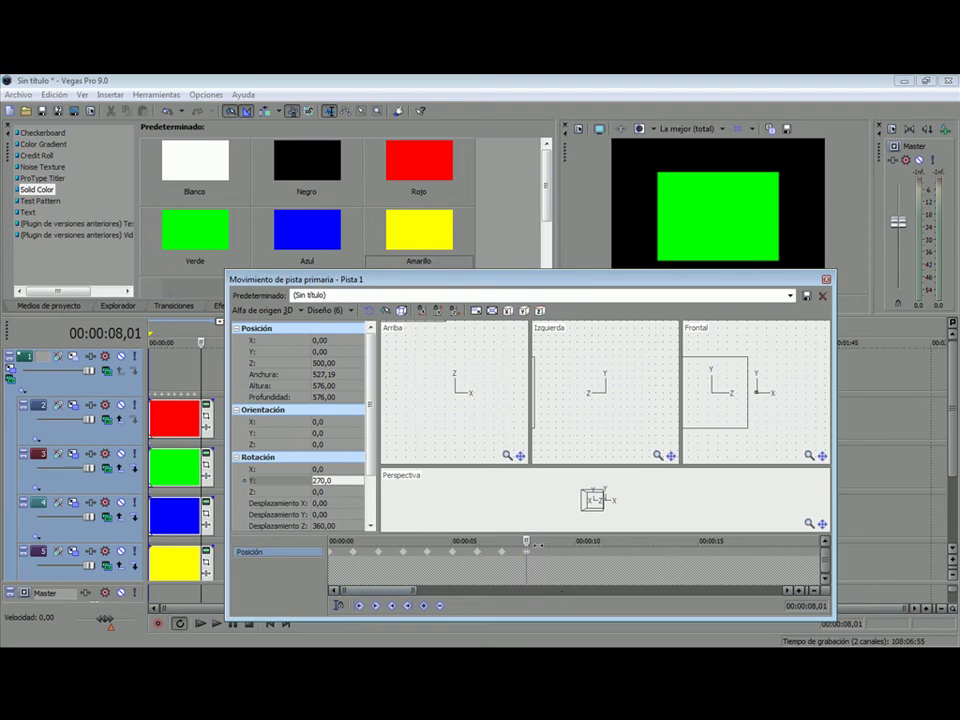
key(space)
key(Left)
key(Left)
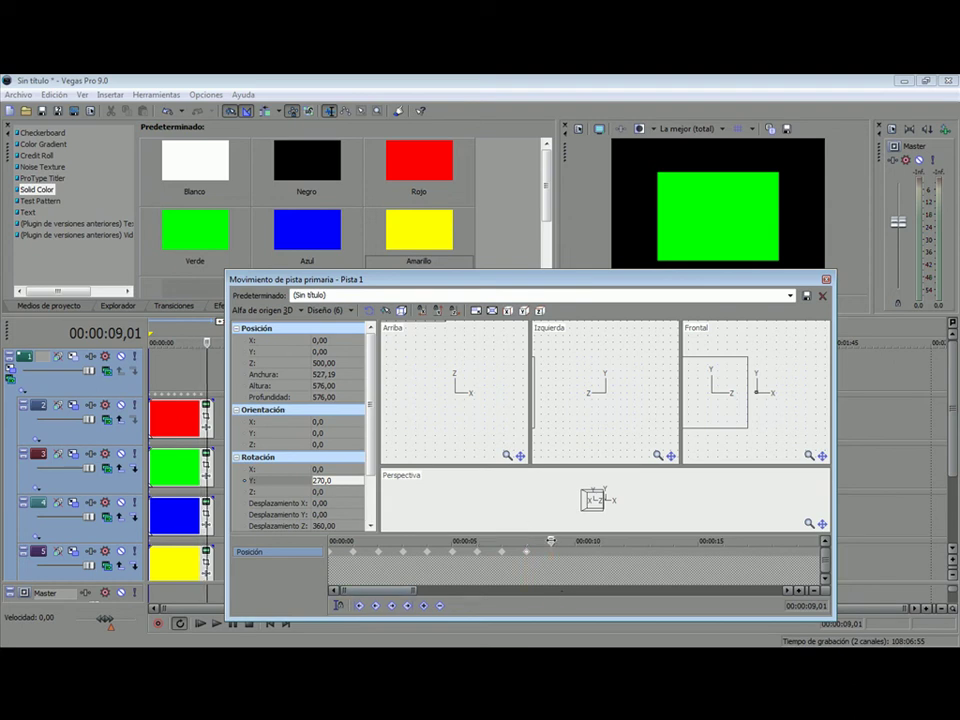
click(323, 363)
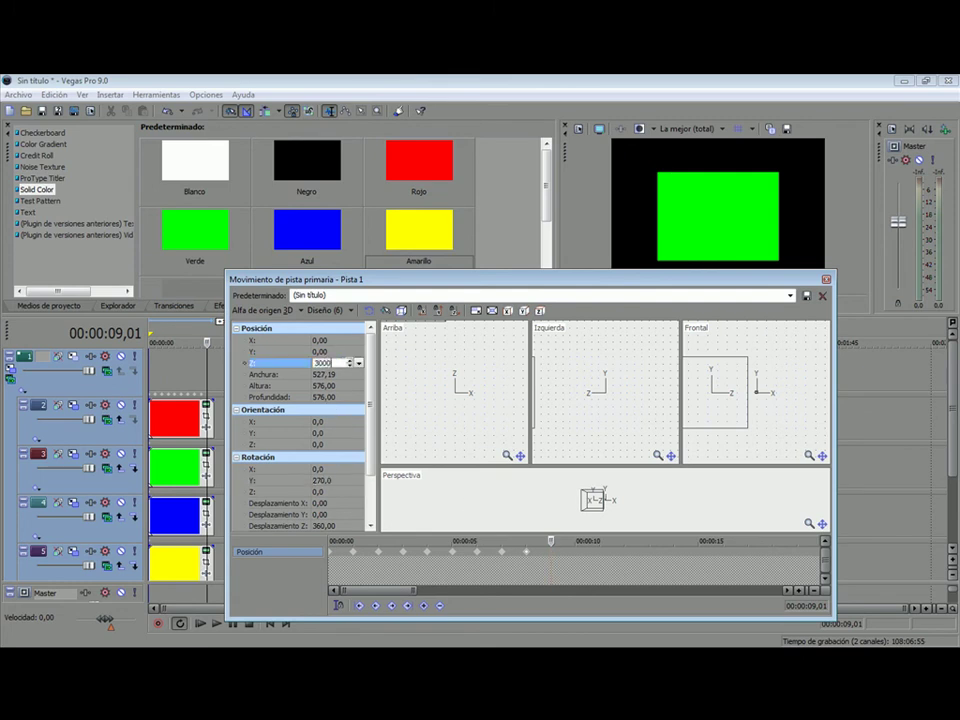
text(3000)
key(Return)
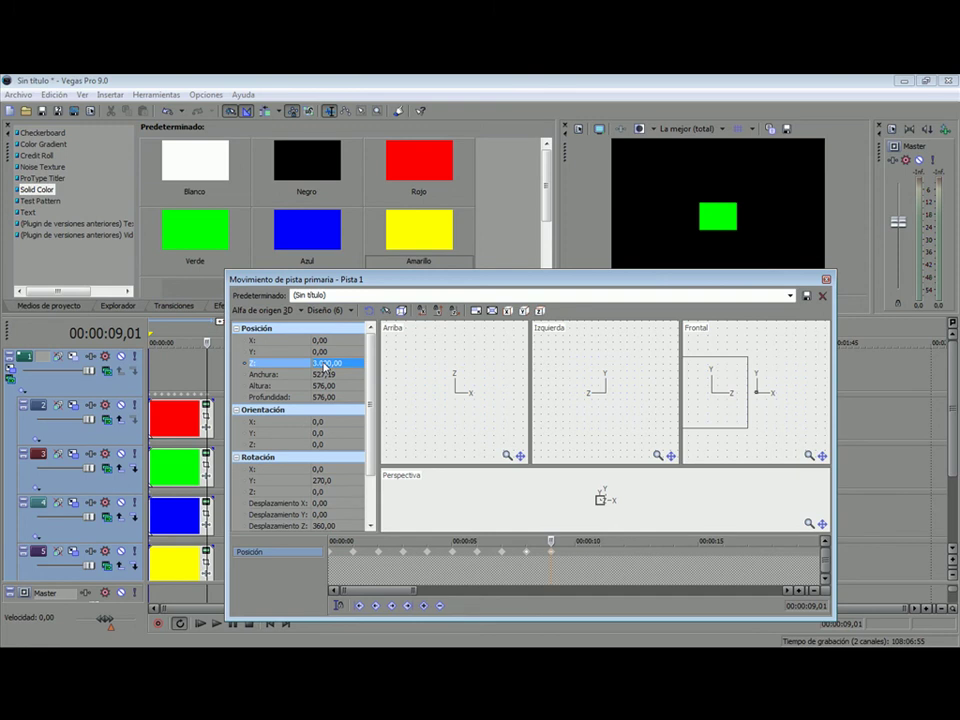
Close the parent motion window and play the box animation from the start.
click(825, 280)
click(199, 624)
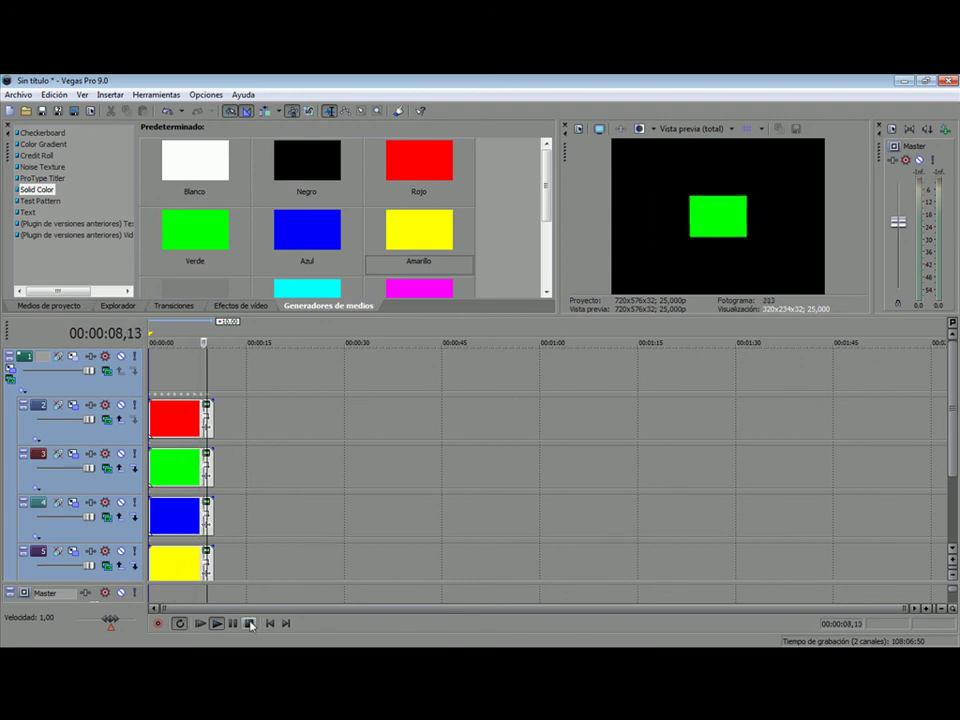
Delete the red, green, blue and yellow solid-colour clips from tracks 2 to 5.
drag(152, 418, 182, 422)
click(182, 422)
key(Delete)
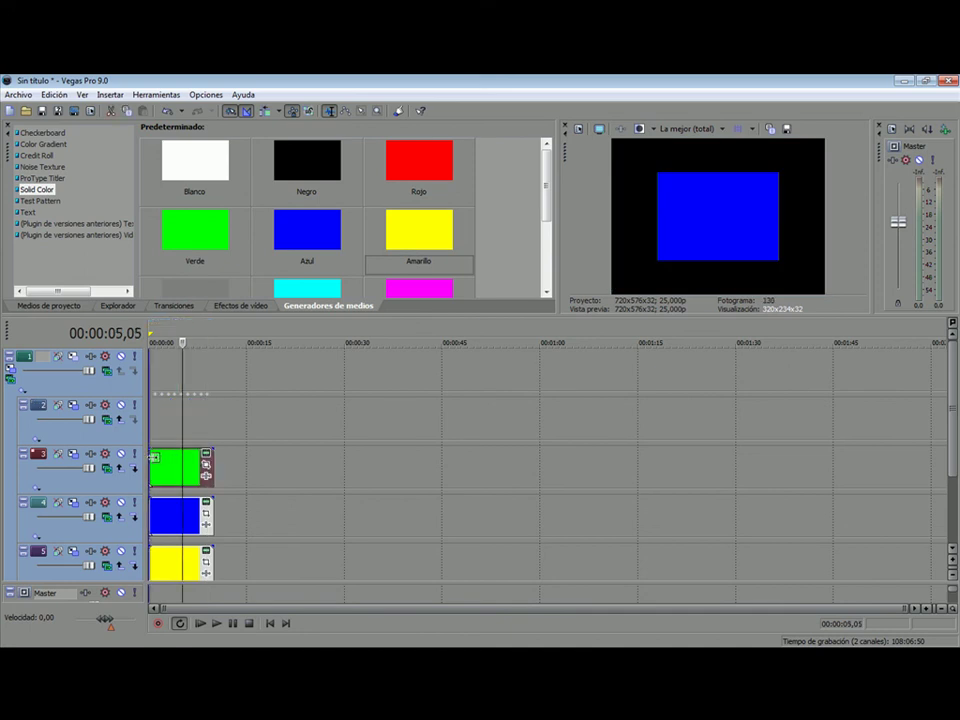
drag(153, 456, 172, 461)
click(194, 470)
key(Delete)
drag(156, 516, 177, 517)
click(181, 517)
key(Delete)
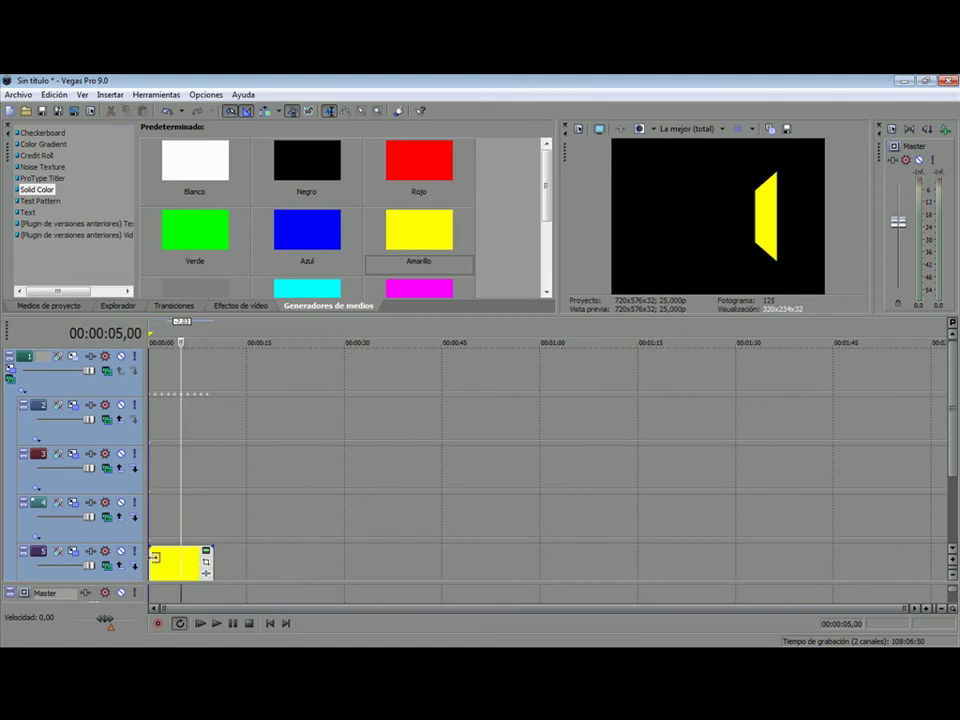
drag(153, 557, 172, 560)
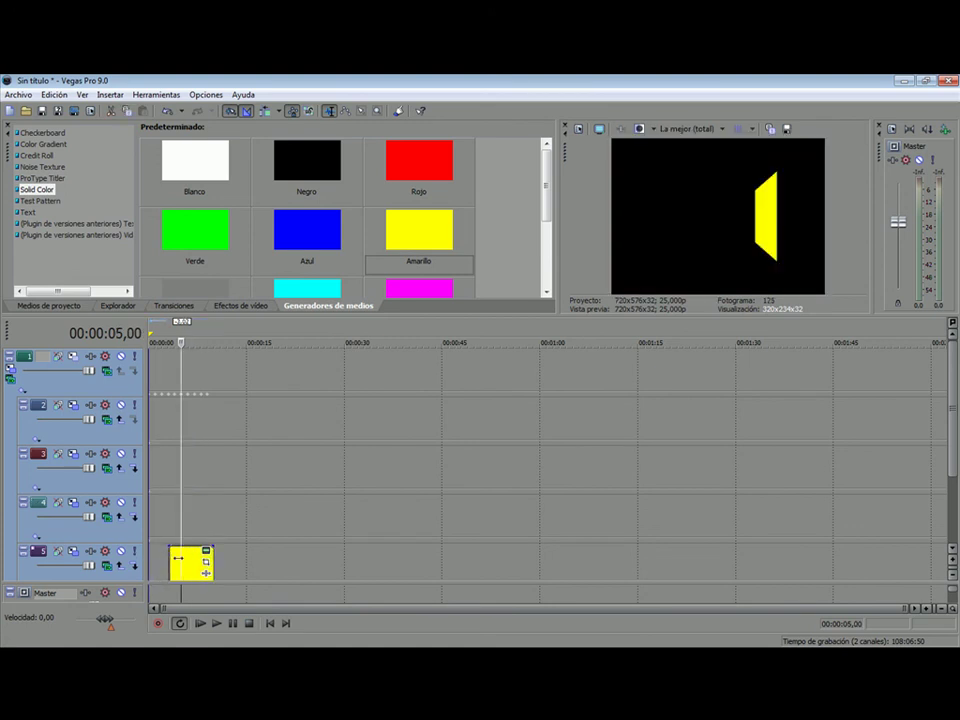
click(186, 565)
key(Delete)
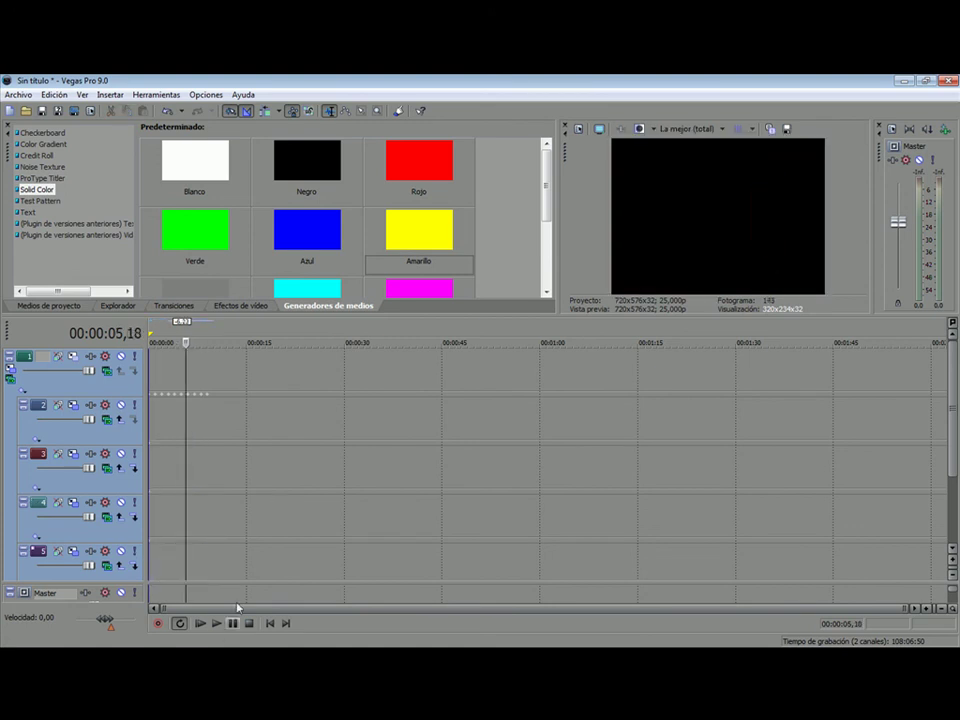
Switch to Windows Explorer and open the Imágenes de muestra folder in the Imágenes library.
right_click(276, 655)
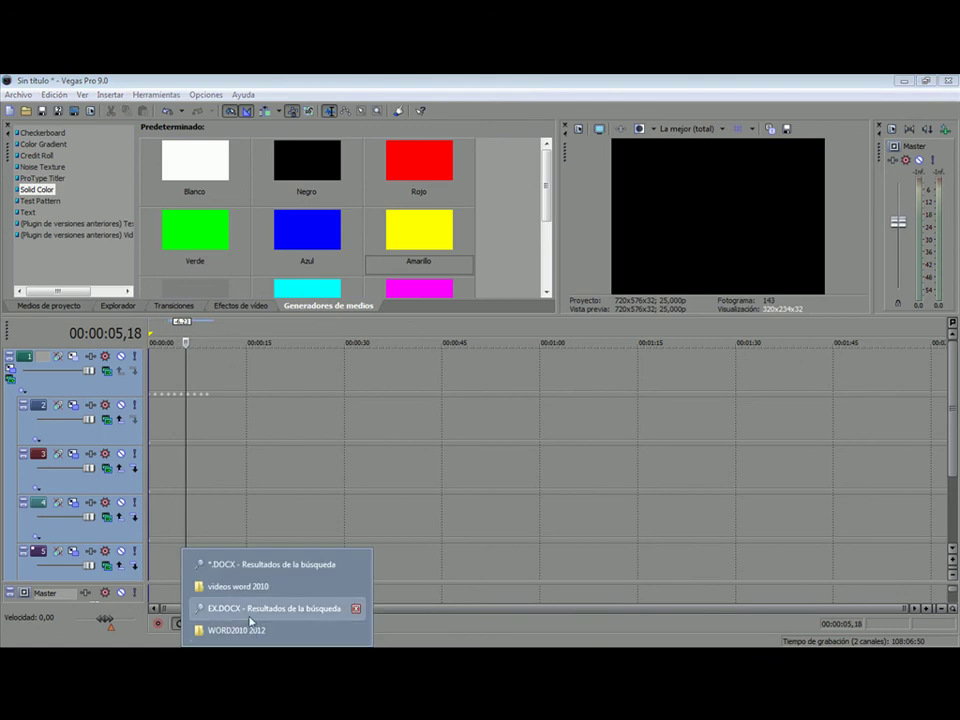
click(225, 630)
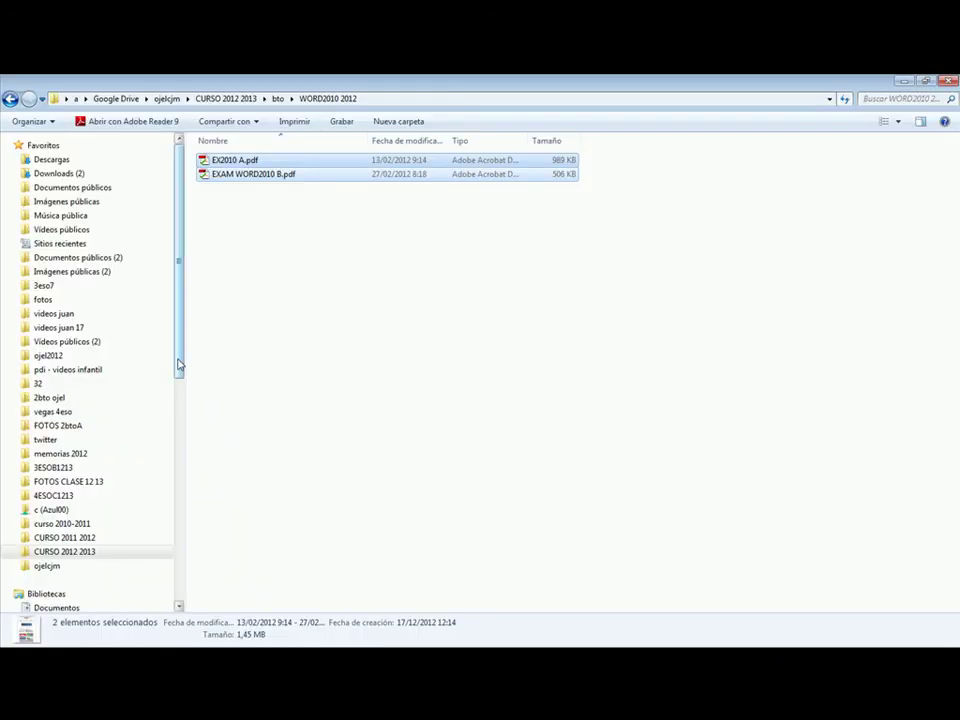
drag(180, 364, 180, 514)
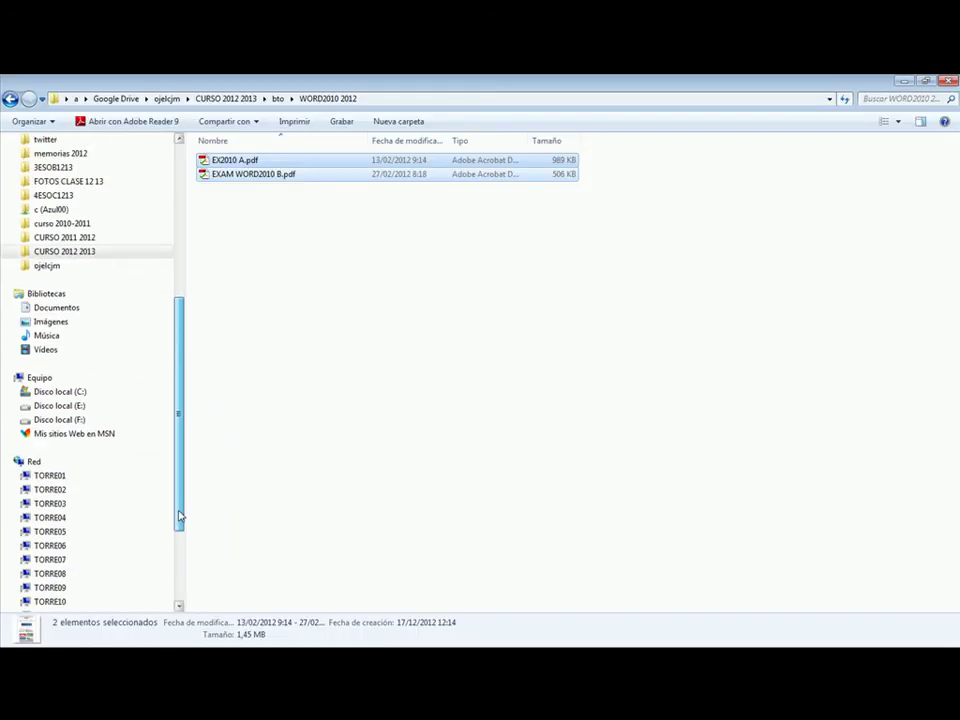
click(45, 322)
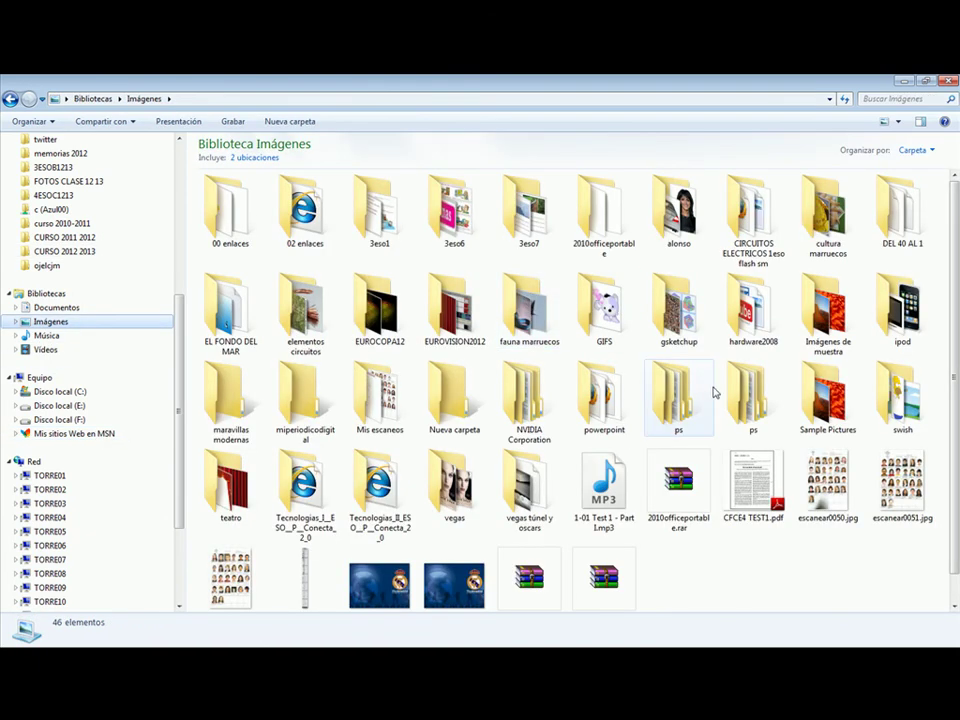
double_click(826, 312)
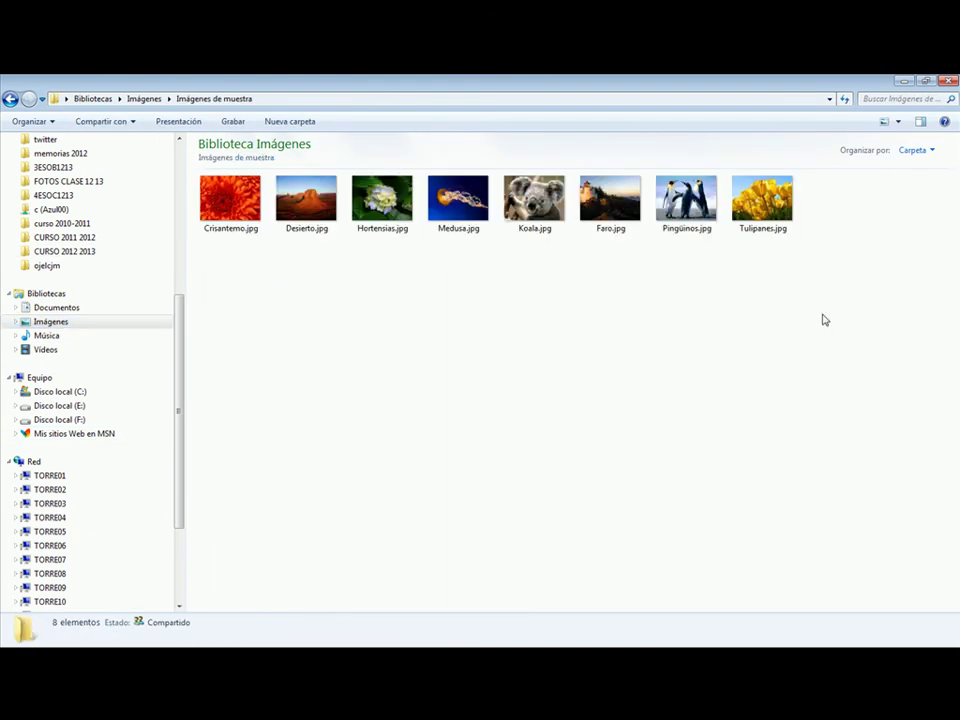
Place Crisantemo.jpg on track 2 and Desierto.jpg on track 3 from the timeline start, extending each past the last parent motion keyframe.
drag(231, 216, 245, 512)
drag(178, 421, 200, 412)
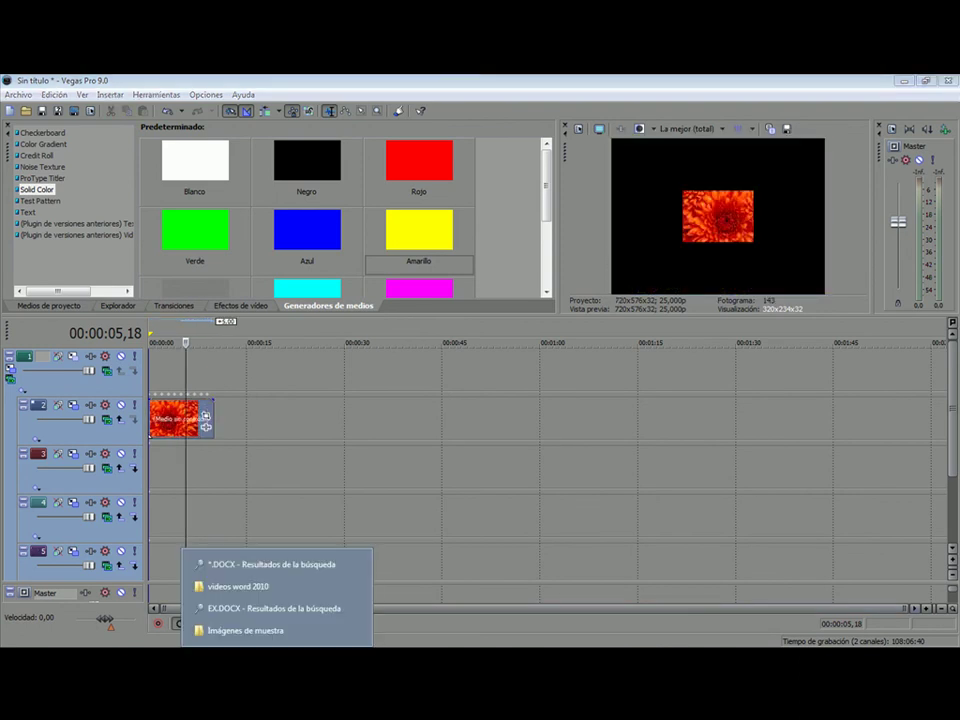
click(246, 630)
drag(307, 209, 342, 619)
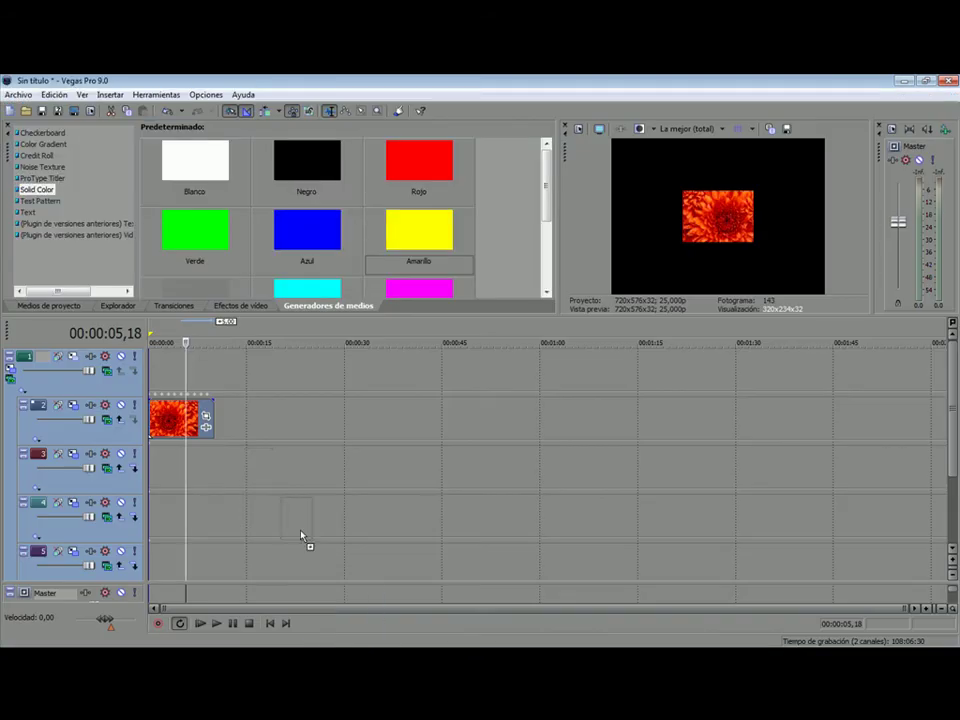
drag(181, 477, 151, 476)
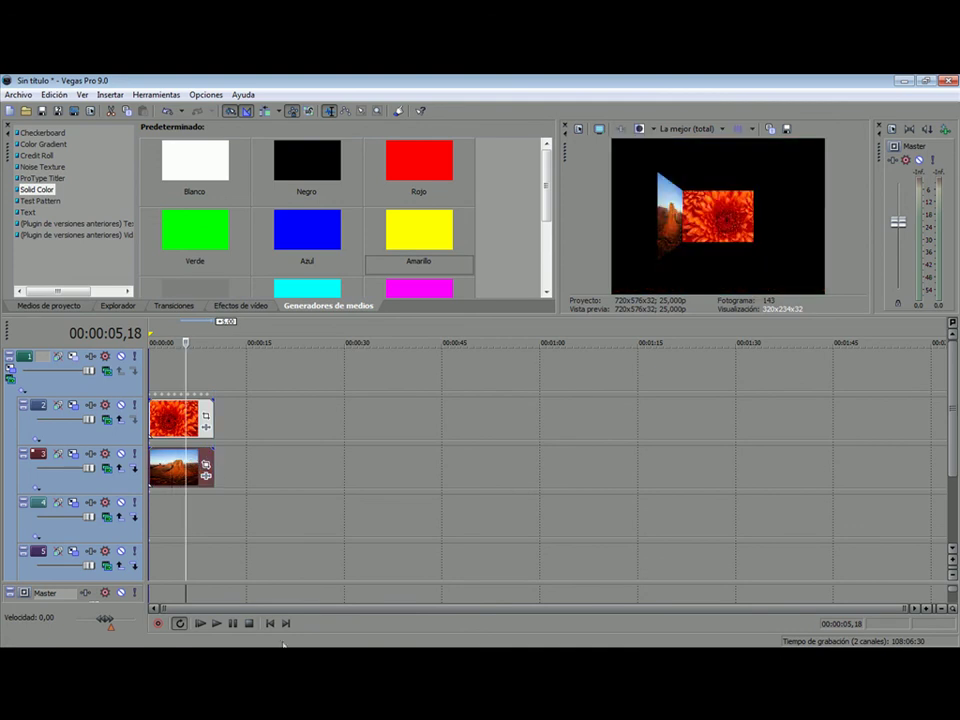
Place Hortensias.jpg on track 4 and Medusa.jpg on track 5 from the timeline start, matching the length of the clips above.
click(245, 633)
drag(371, 204, 173, 516)
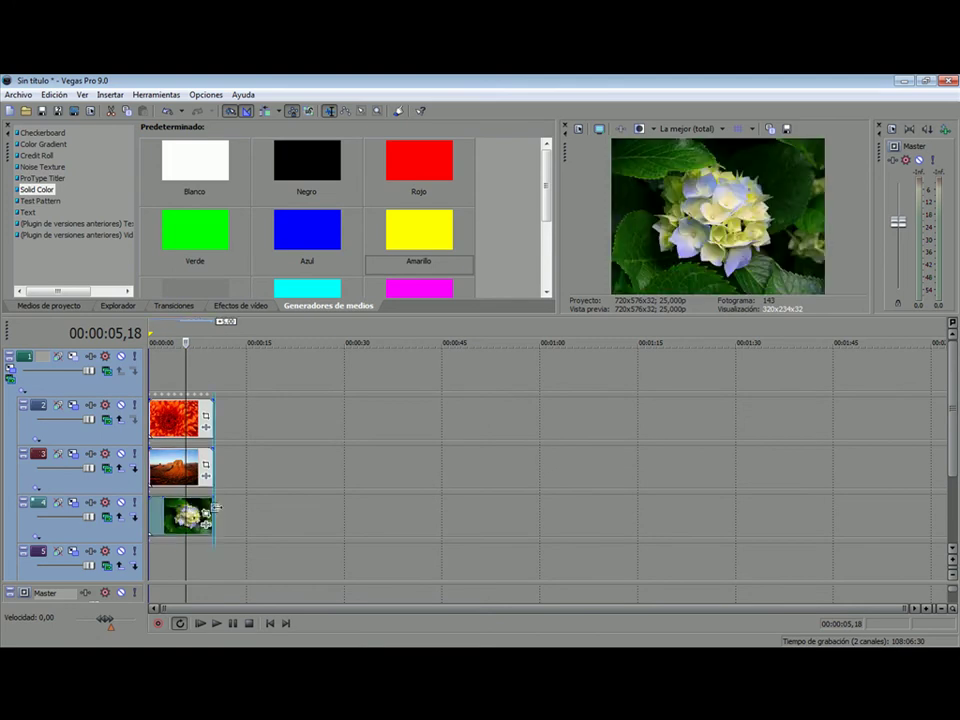
click(262, 632)
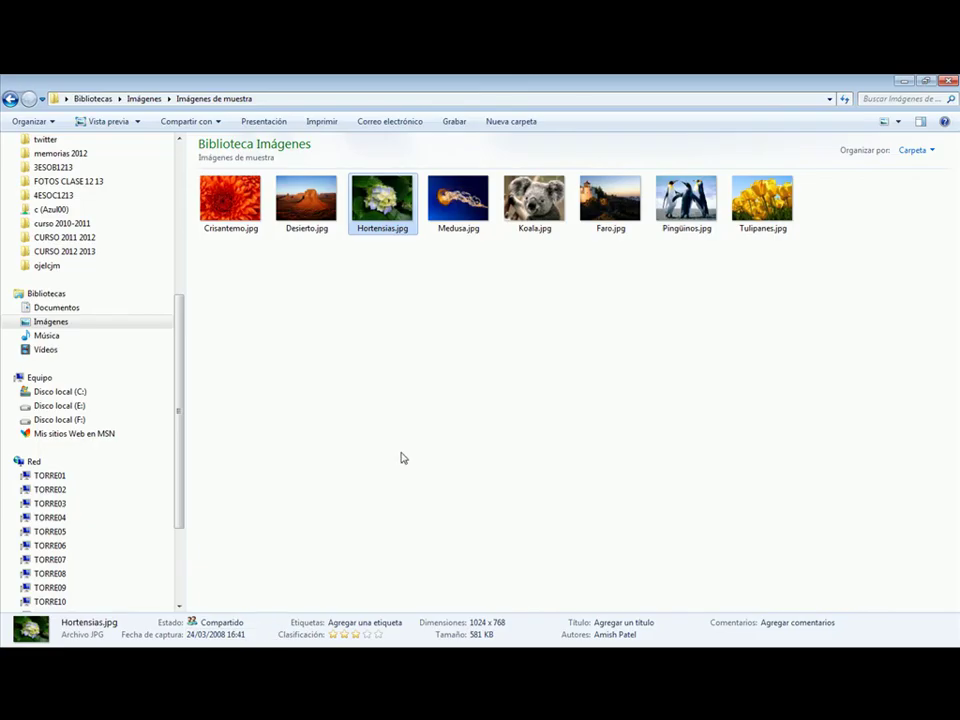
drag(462, 205, 230, 568)
drag(157, 566, 160, 566)
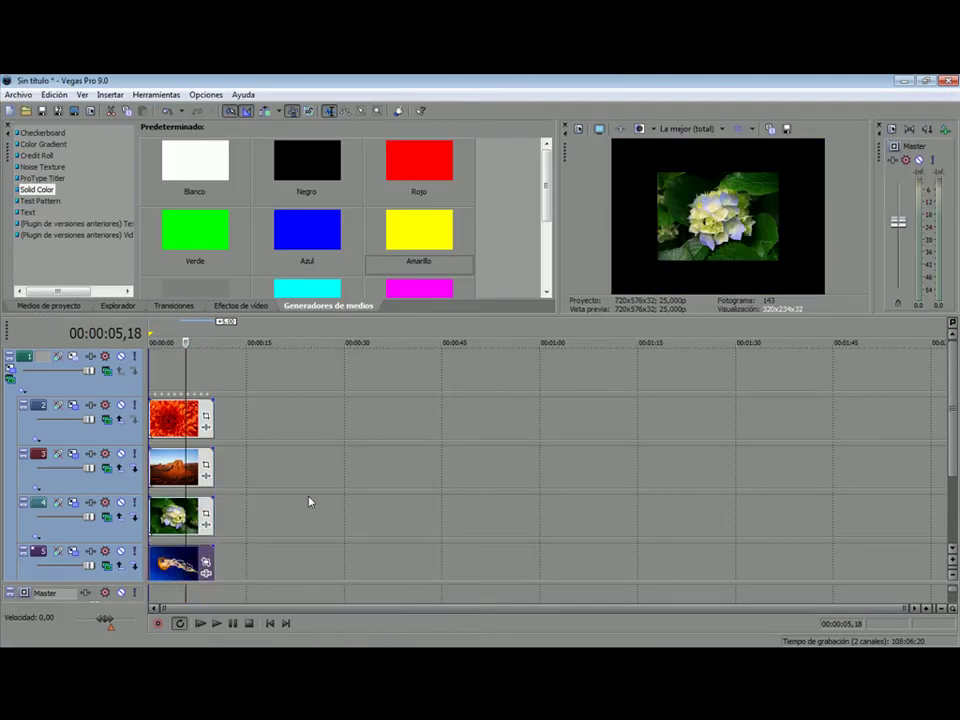
Play the animation with the pictures on the box faces, and stop playback.
click(201, 624)
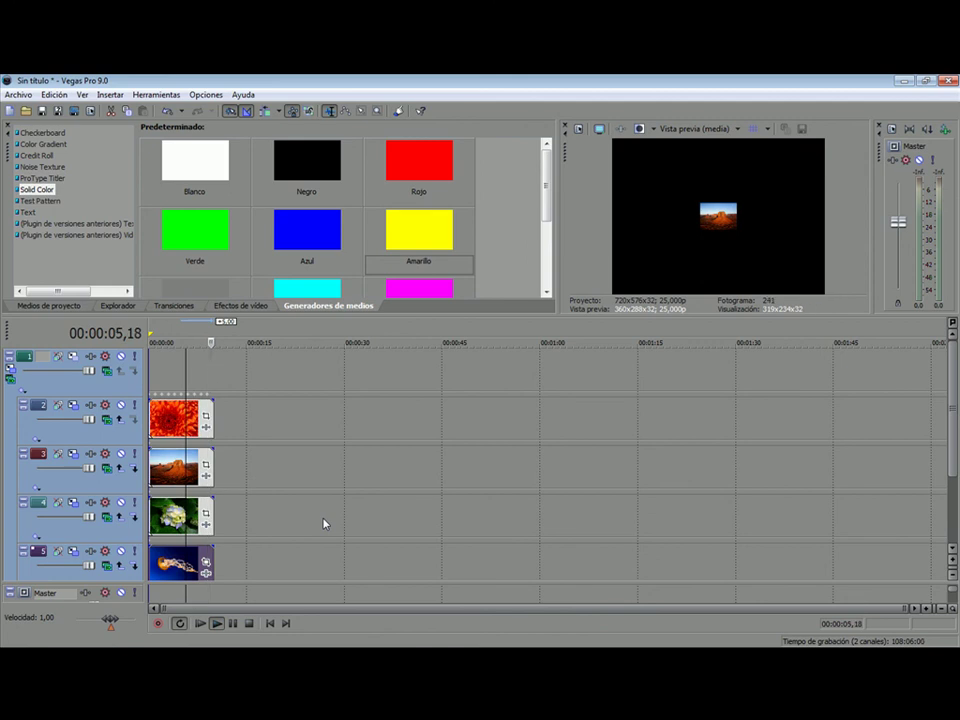
key(space)
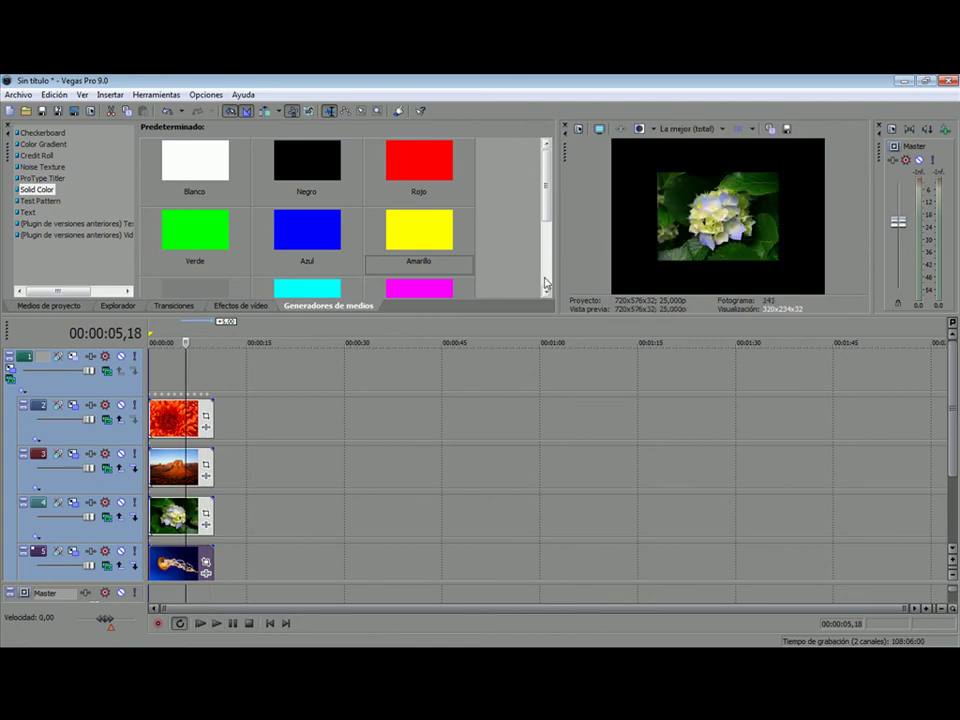